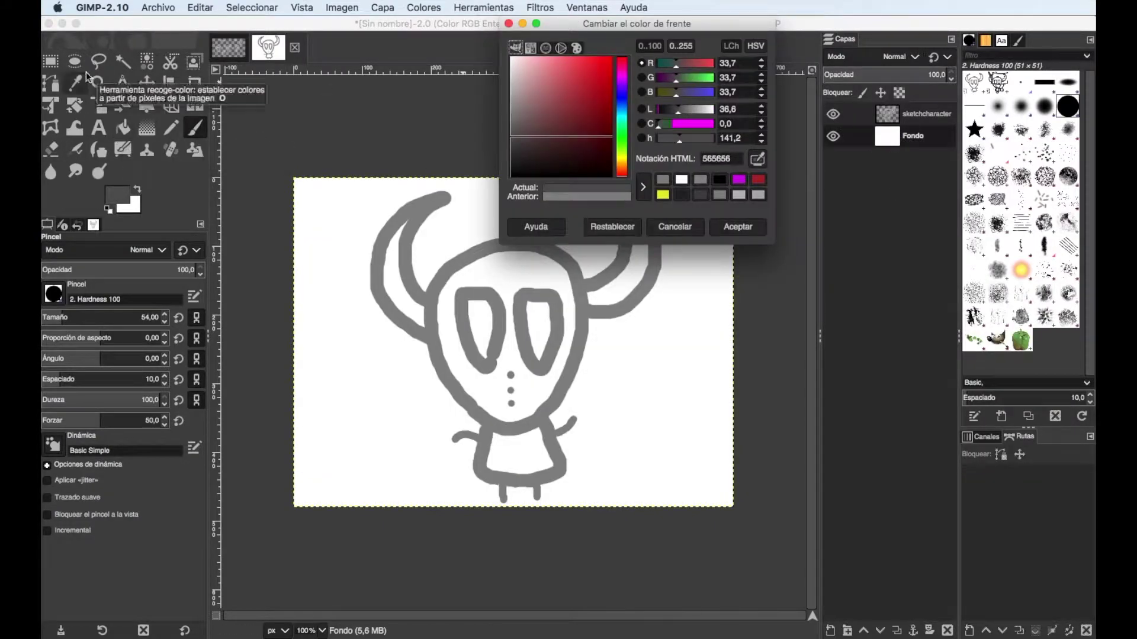
Bucket-fill the white background with dark grey 565656 and lower brush opacity to 65
{"action": "key", "text": "Return"}
{"action": "key", "text": "shift+b"}
{"action": "left_click", "coordinate": [323, 208]}
{"action": "left_click", "coordinate": [195, 127]}
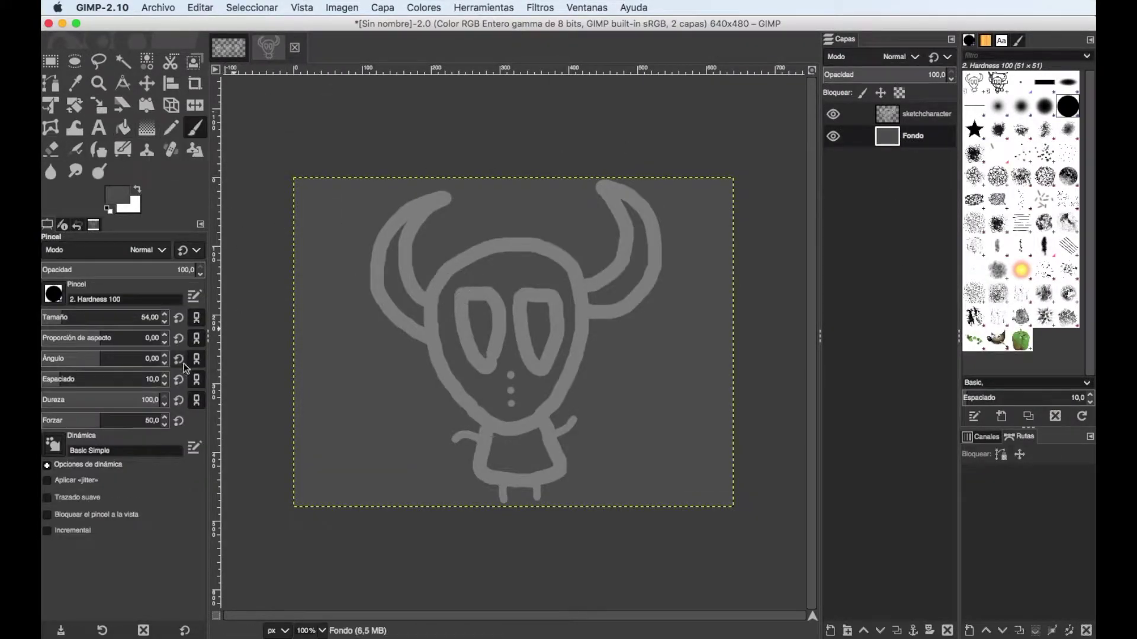
{"action": "left_click_drag", "start_coordinate": [184, 268], "coordinate": [167, 268]}
Add a new empty layer named 'head'
{"action": "left_click", "coordinate": [831, 631]}
{"action": "type", "text": "head"}
{"action": "key", "text": "Return"}
Paint the whole skull light yellow f9ec7d on the head layer
{"action": "key", "text": "x"}
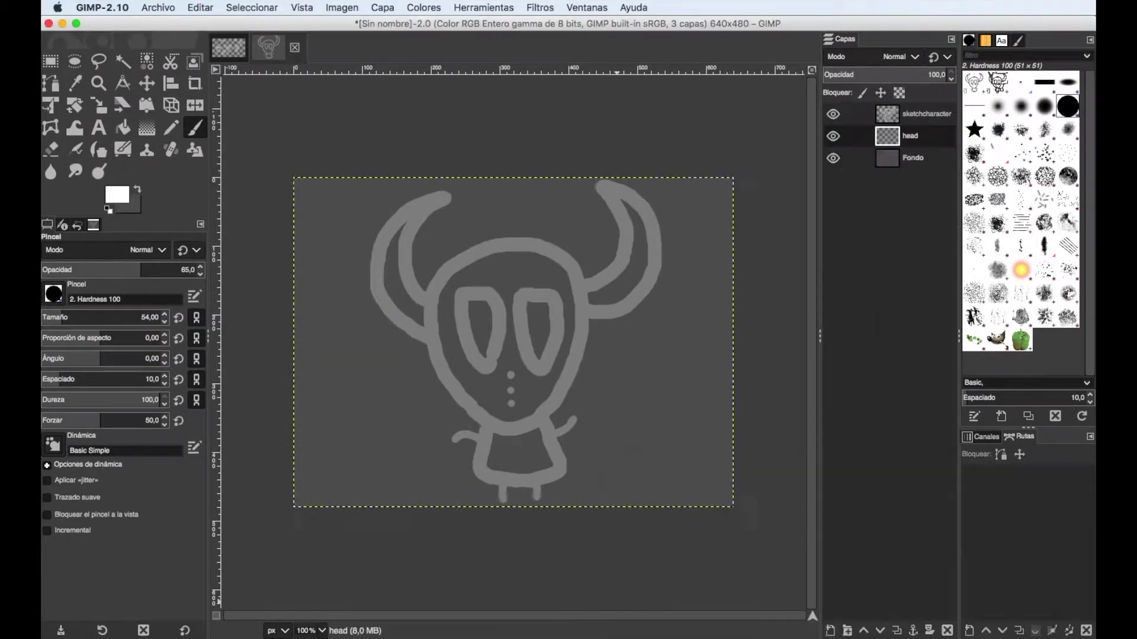
{"action": "left_click", "coordinate": [117, 194]}
{"action": "left_click", "coordinate": [560, 60]}
{"action": "mouse_move", "coordinate": [459, 274]}
{"action": "left_mouse_down"}
{"action": "mouse_move", "coordinate": [447, 356]}
{"action": "mouse_move", "coordinate": [476, 402]}
{"action": "mouse_move", "coordinate": [517, 414]}
{"action": "mouse_move", "coordinate": [551, 380]}
{"action": "mouse_move", "coordinate": [569, 312]}
{"action": "mouse_move", "coordinate": [547, 268]}
{"action": "mouse_move", "coordinate": [495, 253]}
{"action": "mouse_move", "coordinate": [487, 363]}
{"action": "mouse_move", "coordinate": [532, 348]}
{"action": "left_mouse_up"}
{"action": "left_click", "coordinate": [737, 227]}
Add an 'eyes' layer and paint both eyes dark with a size 25 brush
{"action": "left_click", "coordinate": [830, 630]}
{"action": "type", "text": "eyes"}
{"action": "key", "text": "Return"}
{"action": "key", "text": "d"}
{"action": "triple_click", "coordinate": [150, 317]}
{"action": "type", "text": "25"}
{"action": "key", "text": "Return"}
{"action": "mouse_move", "coordinate": [468, 299]}
{"action": "left_mouse_down"}
{"action": "mouse_move", "coordinate": [464, 312]}
{"action": "mouse_move", "coordinate": [495, 348]}
{"action": "mouse_move", "coordinate": [464, 294]}
{"action": "mouse_move", "coordinate": [549, 350]}
{"action": "mouse_move", "coordinate": [523, 304]}
{"action": "mouse_move", "coordinate": [537, 320]}
{"action": "left_mouse_up"}
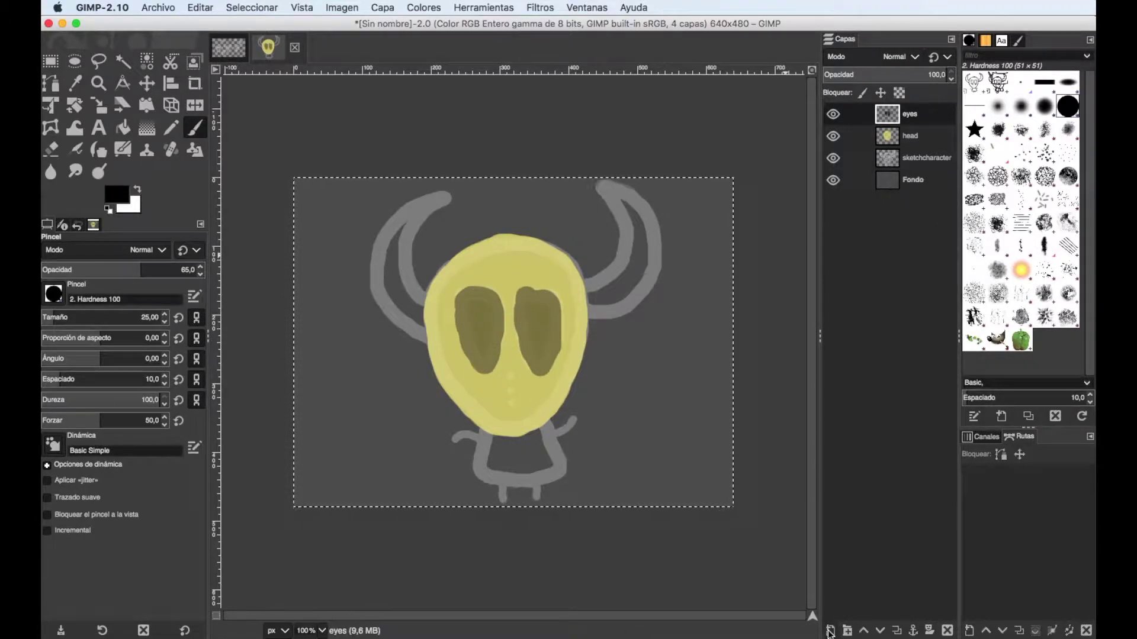
Add a new layer named 'horns'
{"action": "left_click", "coordinate": [830, 631]}
{"action": "type", "text": "horns"}
{"action": "key", "text": "Return"}
Paint both horns orange dfa718, redoing the left horn stroke
{"action": "left_click", "coordinate": [117, 193]}
{"action": "left_click", "coordinate": [607, 71]}
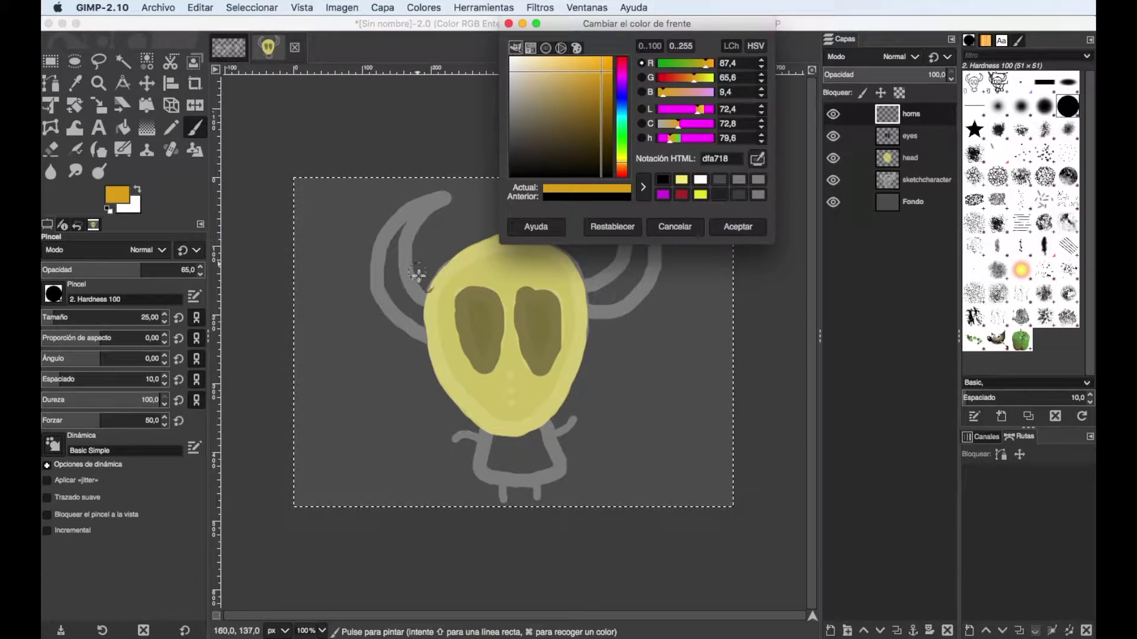
{"action": "left_click", "coordinate": [599, 286]}
{"action": "mouse_move", "coordinate": [599, 279]}
{"action": "left_mouse_down"}
{"action": "mouse_move", "coordinate": [608, 190]}
{"action": "mouse_move", "coordinate": [647, 240]}
{"action": "mouse_move", "coordinate": [594, 304]}
{"action": "mouse_move", "coordinate": [650, 225]}
{"action": "left_mouse_up"}
{"action": "mouse_move", "coordinate": [421, 296]}
{"action": "left_mouse_down"}
{"action": "mouse_move", "coordinate": [427, 320]}
{"action": "mouse_move", "coordinate": [406, 322]}
{"action": "mouse_move", "coordinate": [381, 245]}
{"action": "left_mouse_up"}
{"action": "key", "text": "ctrl+z"}
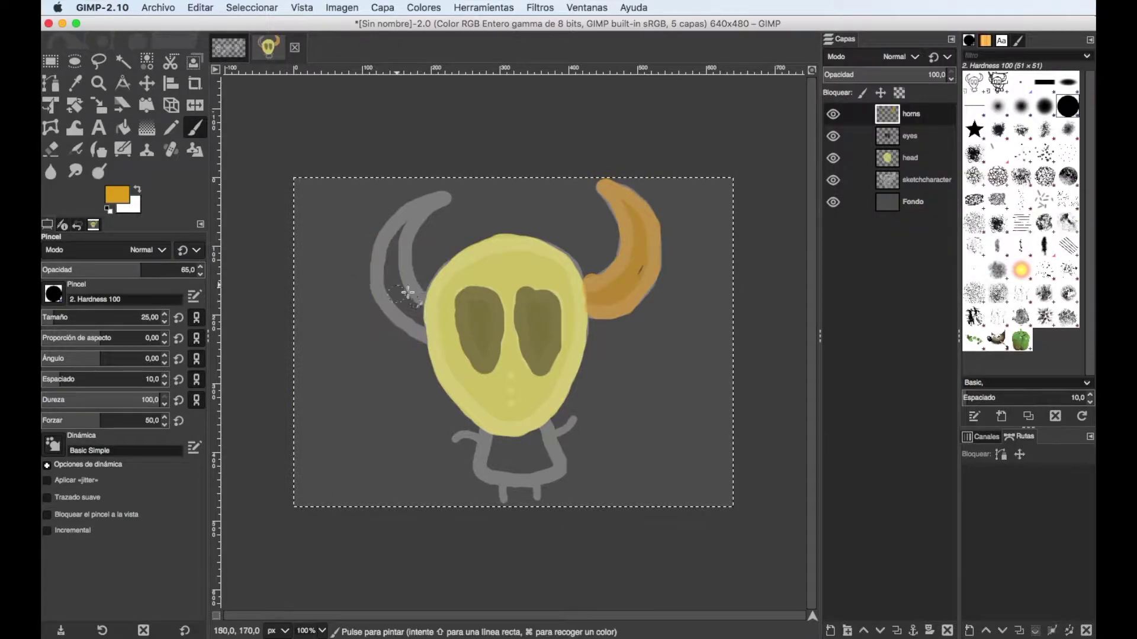
{"action": "mouse_move", "coordinate": [417, 315]}
{"action": "left_mouse_down"}
{"action": "mouse_move", "coordinate": [373, 271]}
{"action": "mouse_move", "coordinate": [406, 229]}
{"action": "mouse_move", "coordinate": [422, 308]}
{"action": "left_mouse_up"}
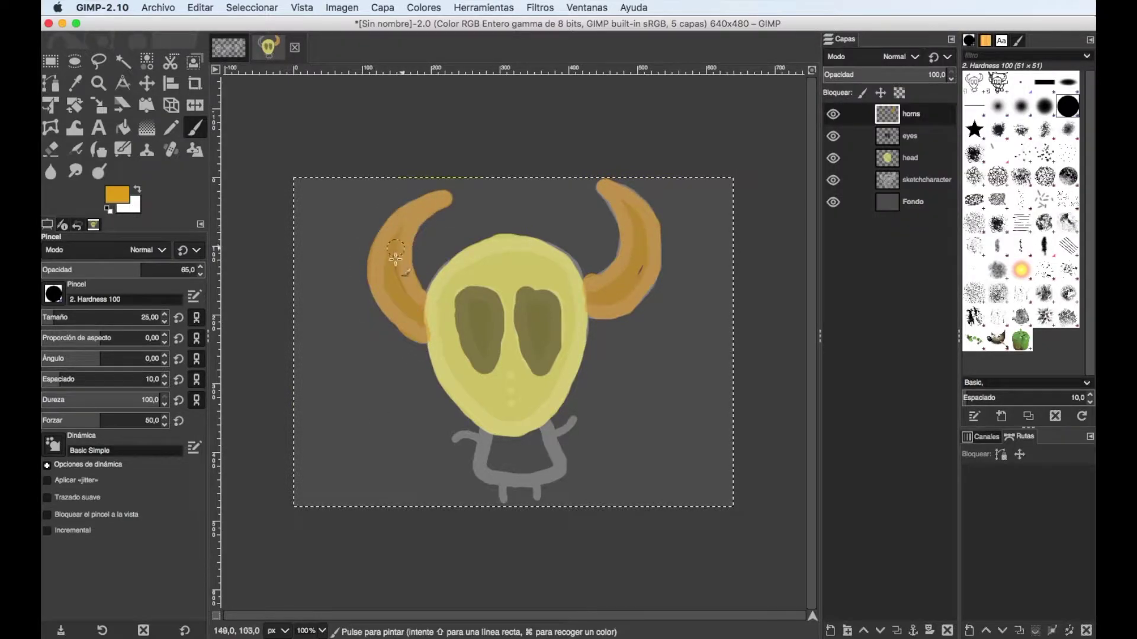
Add a body layer and paint the body pale yellow d3c871
{"action": "left_click", "coordinate": [830, 630]}
{"action": "key", "text": "Return"}
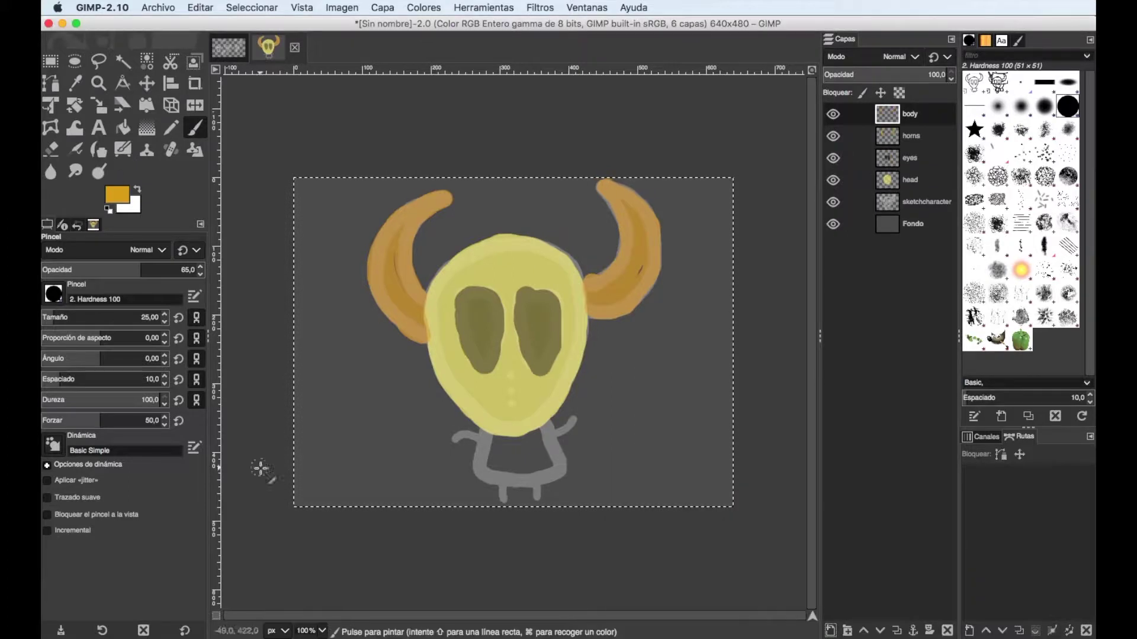
{"action": "left_click", "coordinate": [486, 443], "text": "ctrl"}
{"action": "mouse_move", "coordinate": [553, 473]}
{"action": "left_mouse_down"}
{"action": "mouse_move", "coordinate": [490, 426]}
{"action": "mouse_move", "coordinate": [533, 451]}
{"action": "left_mouse_up"}
Add a 'legs' layer and set the brush size to 10
{"action": "left_click", "coordinate": [830, 631]}
{"action": "type", "text": "legs"}
{"action": "key", "text": "Return"}
{"action": "type", "text": "10"}
{"action": "key", "text": "Return"}
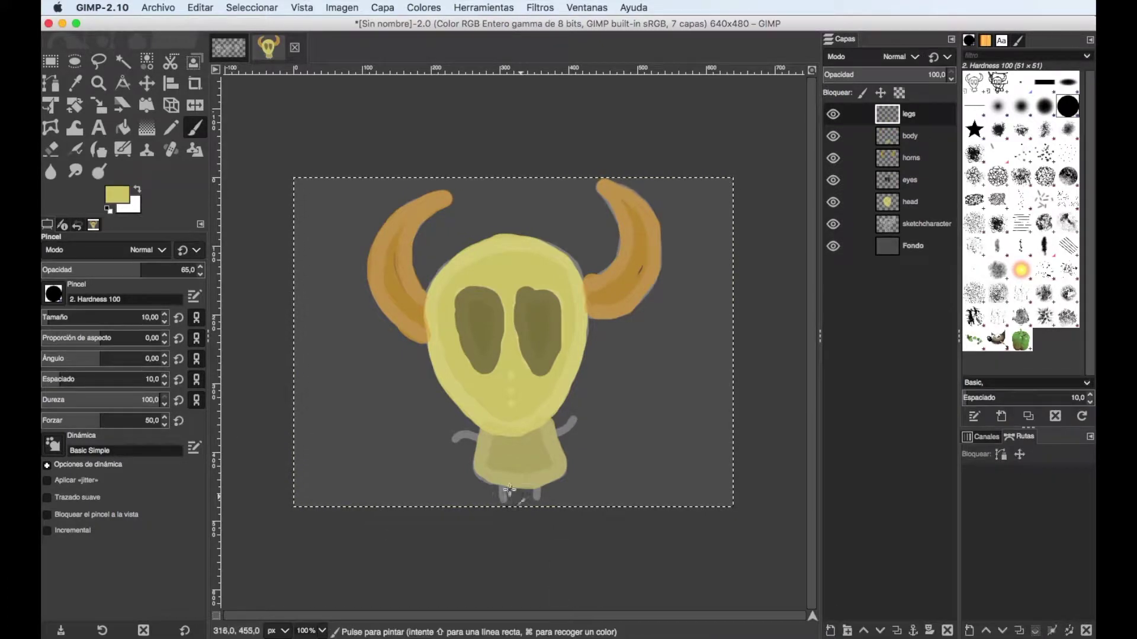
Add an 'arms' layer and hide the sketch outlines
{"action": "key", "text": "ctrl+shift+n"}
{"action": "type", "text": "arms"}
{"action": "key", "text": "Return"}
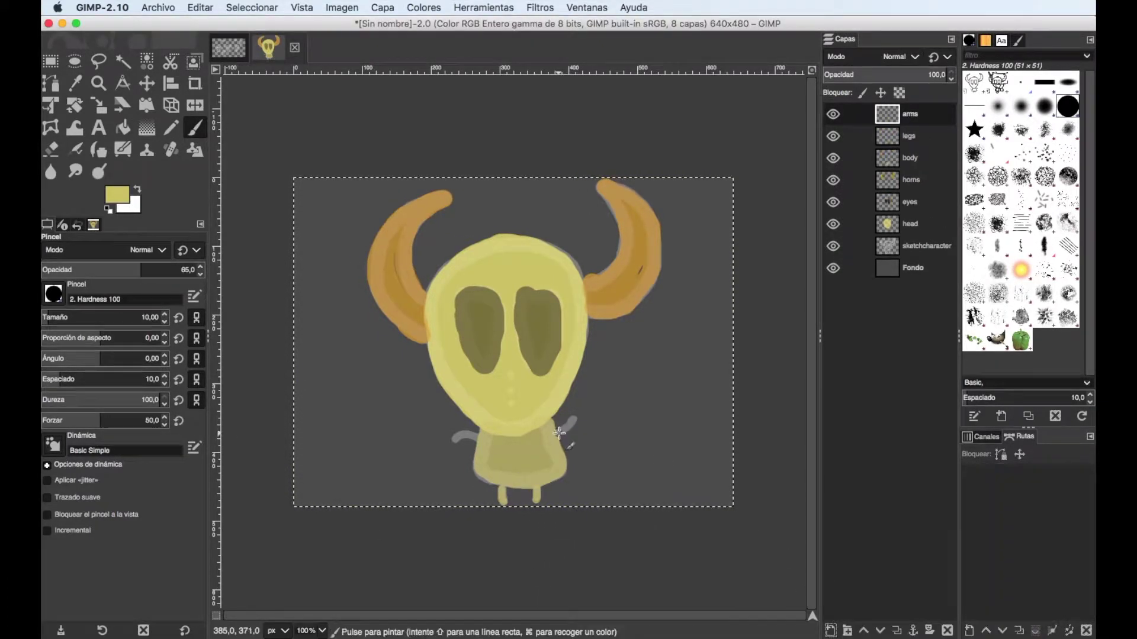
{"action": "left_click", "coordinate": [833, 267]}
Hide the sketch, arms, legs, body, horns and eyes layers, leaving the head layer active
{"action": "left_click", "coordinate": [833, 246]}
{"action": "left_click", "coordinate": [886, 229]}
{"action": "left_click_drag", "start_coordinate": [833, 114], "coordinate": [833, 179]}
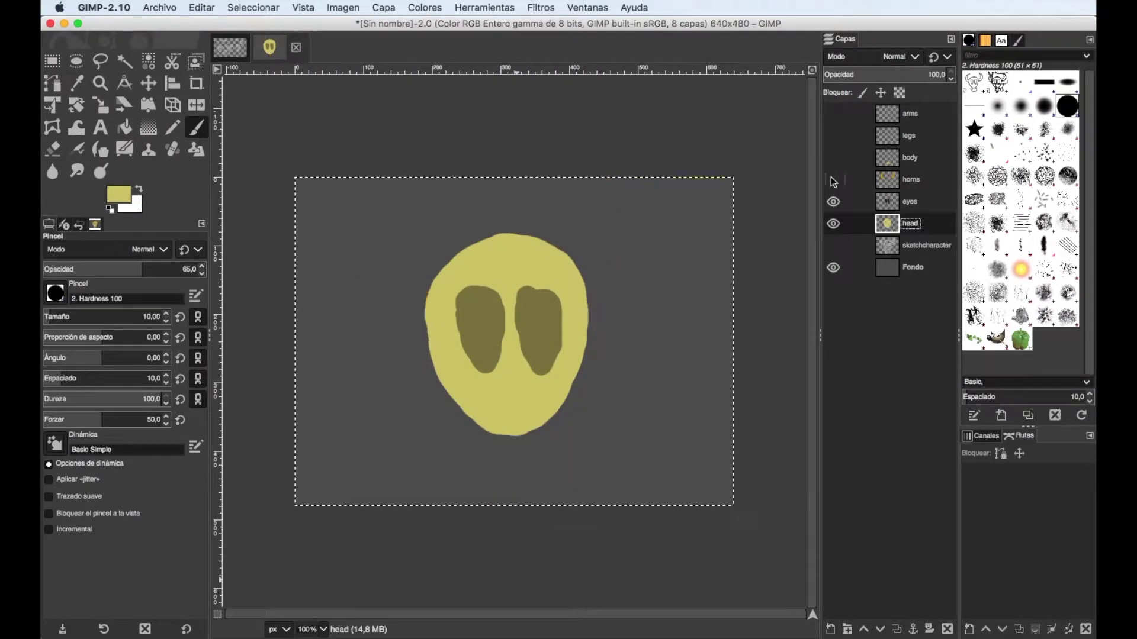
{"action": "left_click", "coordinate": [834, 202]}
Pick a dark olive shading colour and Fuzzy Select the yellow head shape
{"action": "left_click", "coordinate": [118, 193]}
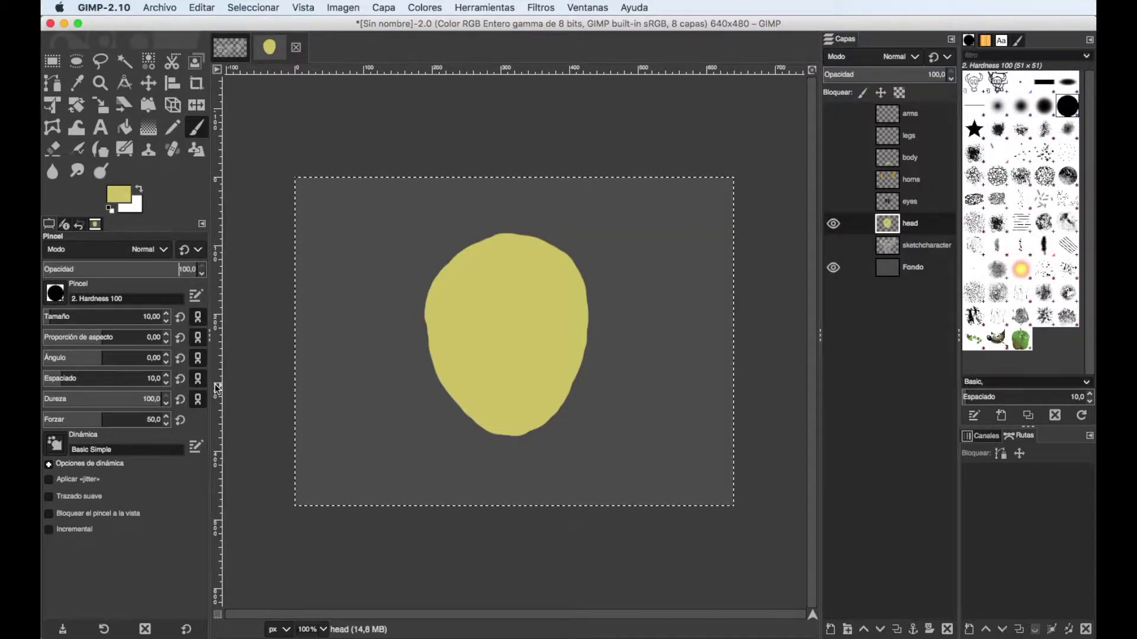
{"action": "left_click", "coordinate": [799, 157]}
{"action": "key", "text": "u"}
{"action": "left_click", "coordinate": [833, 203]}
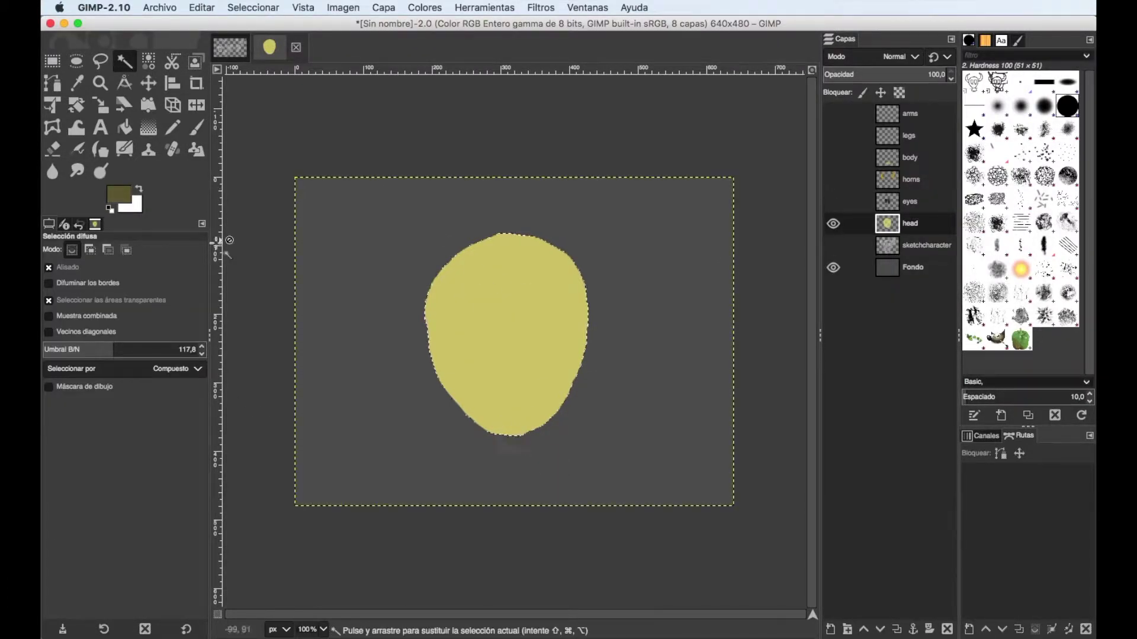
{"action": "left_click", "coordinate": [448, 388]}
Shade the head's lower edge dark olive with several Paintbrush strokes
{"action": "key", "text": "p"}
{"action": "mouse_move", "coordinate": [441, 376]}
{"action": "left_mouse_down"}
{"action": "mouse_move", "coordinate": [528, 430]}
{"action": "mouse_move", "coordinate": [558, 406]}
{"action": "left_mouse_up"}
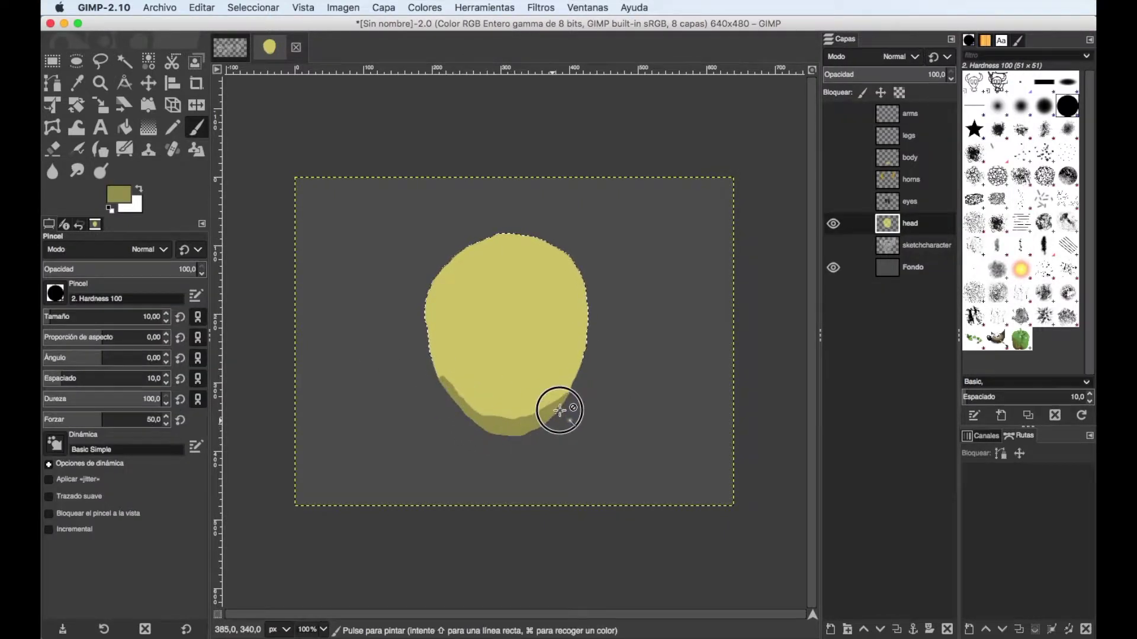
{"action": "left_click_drag", "start_coordinate": [445, 383], "coordinate": [507, 424]}
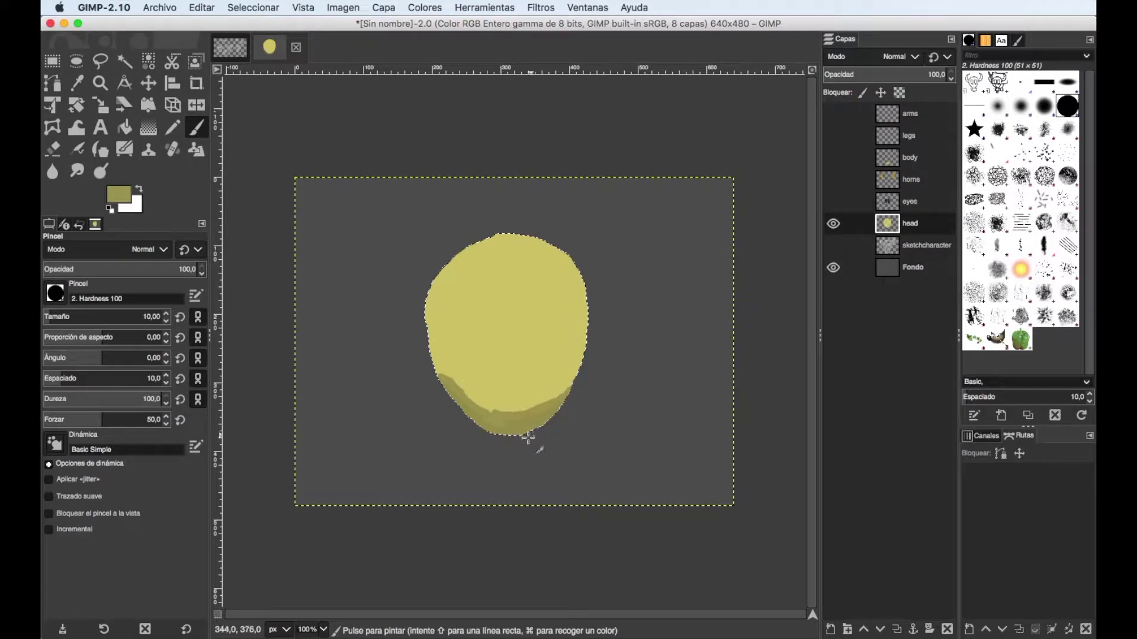
{"action": "left_click_drag", "start_coordinate": [888, 50], "coordinate": [319, 40]}
{"action": "left_click_drag", "start_coordinate": [451, 381], "coordinate": [529, 407]}
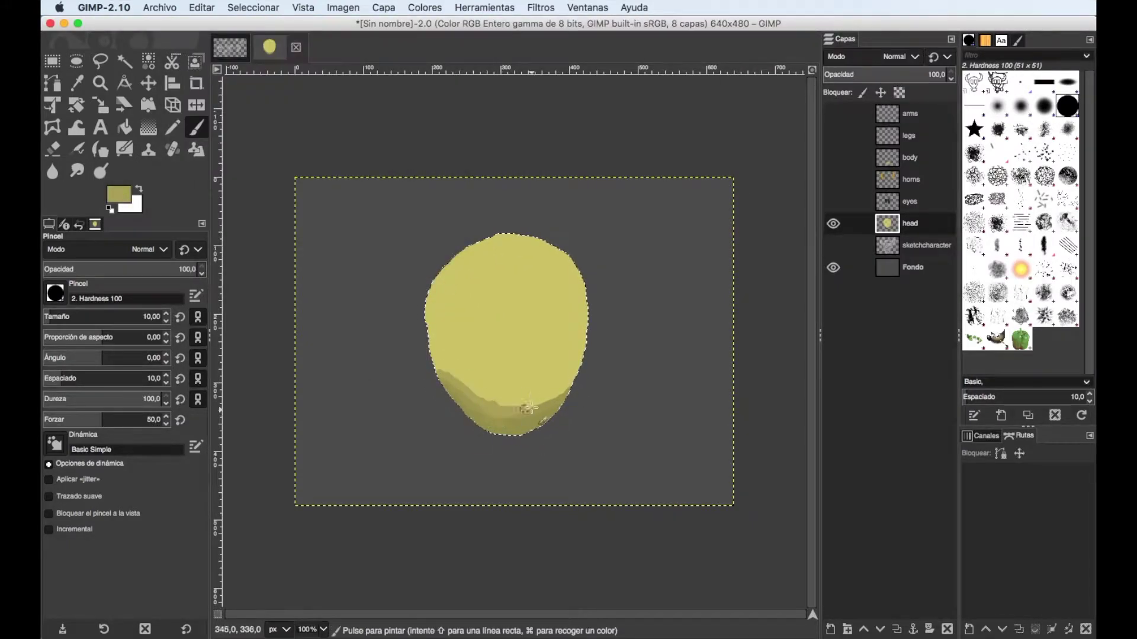
{"action": "left_click", "coordinate": [462, 380]}
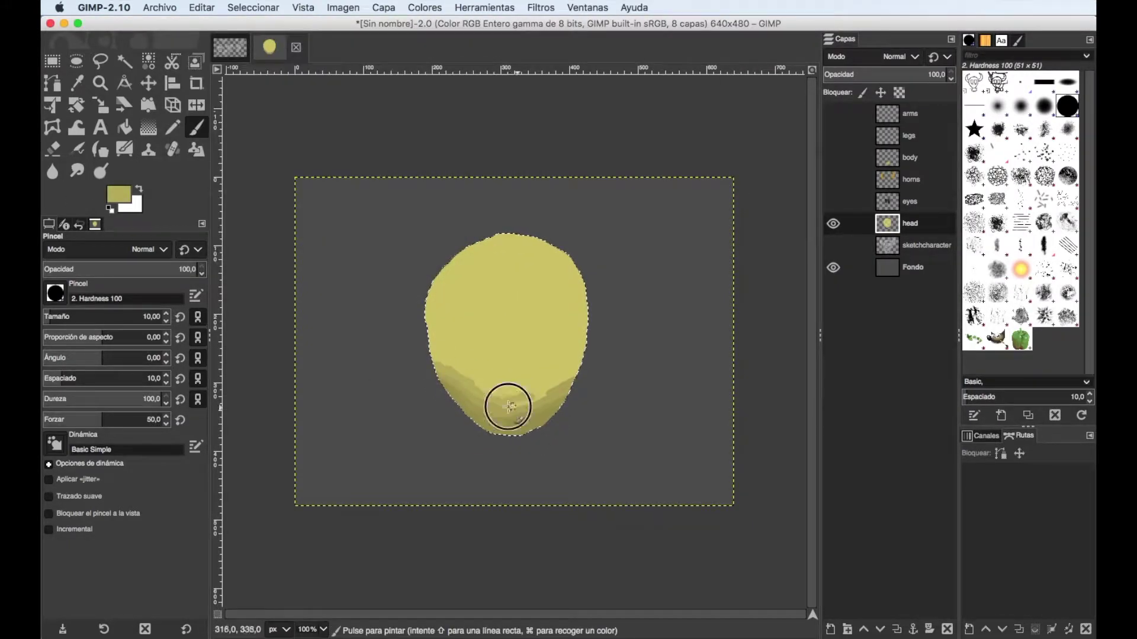
{"action": "left_click", "coordinate": [489, 393]}
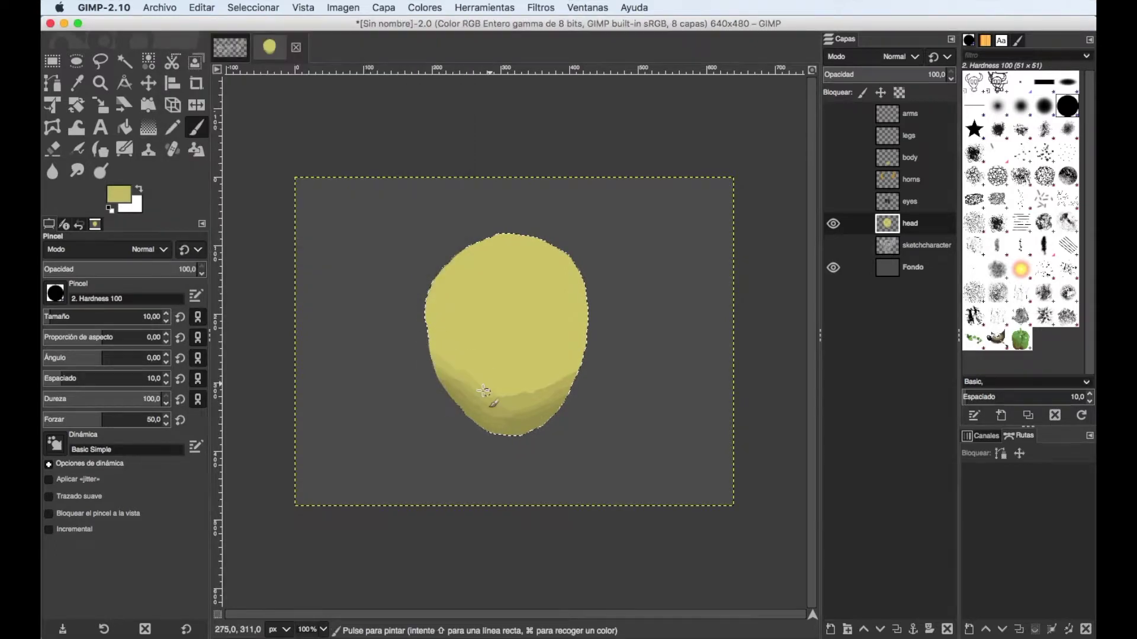
Paint a lighter yellow highlight along the head's top-left edge
{"action": "left_click", "coordinate": [232, 76]}
{"action": "left_click_drag", "start_coordinate": [462, 259], "coordinate": [470, 253]}
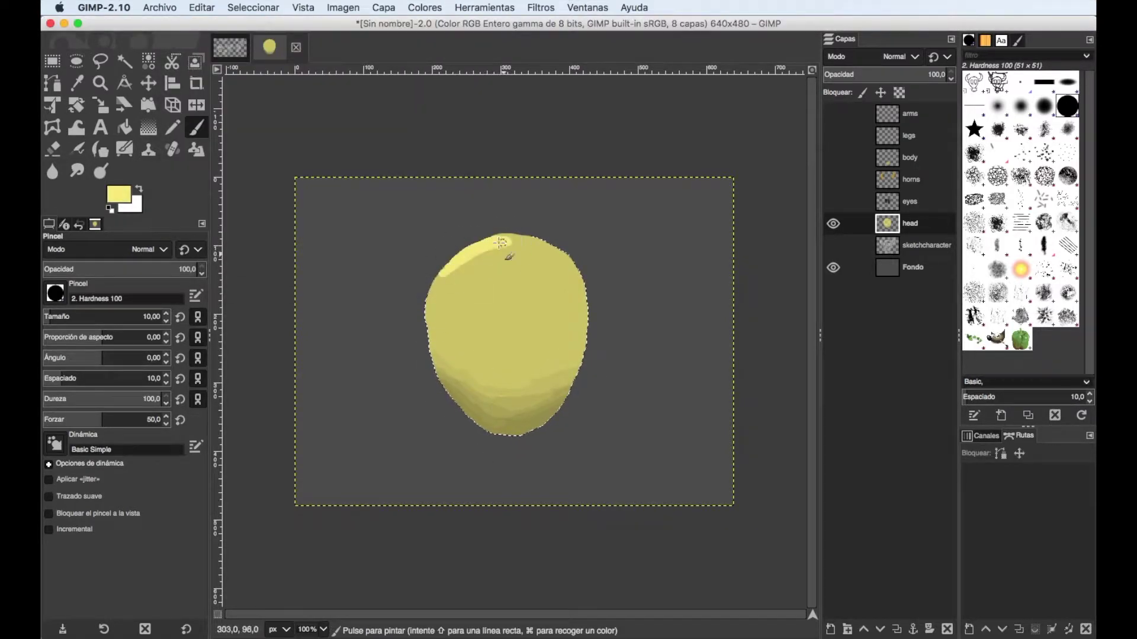
{"action": "left_click", "coordinate": [229, 80]}
{"action": "left_click", "coordinate": [461, 270]}
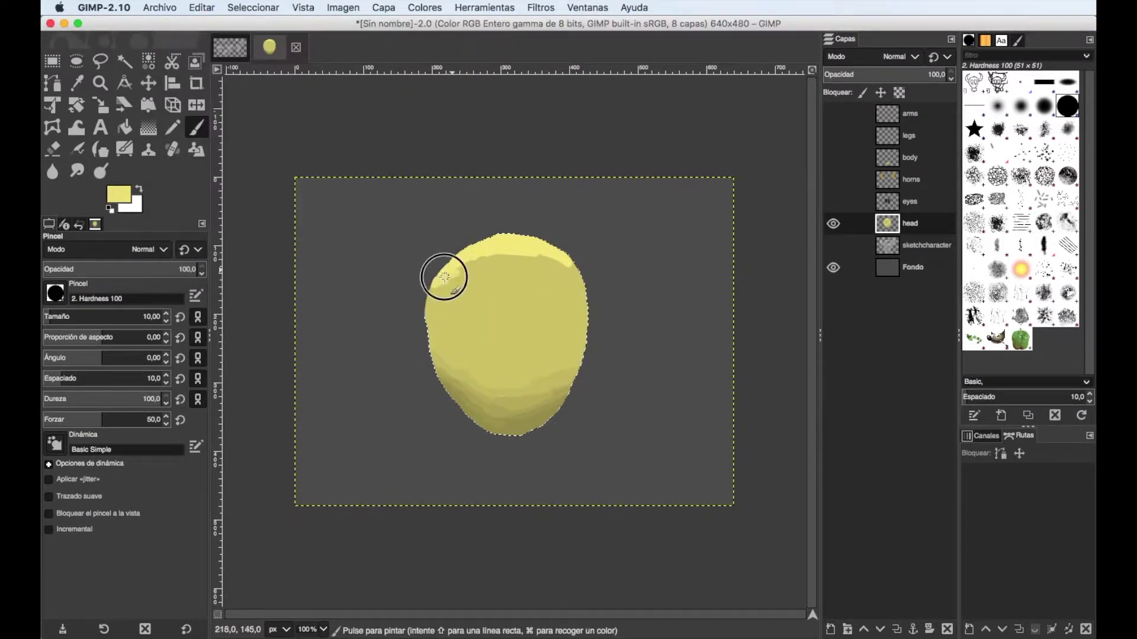
{"action": "left_click", "coordinate": [230, 78]}
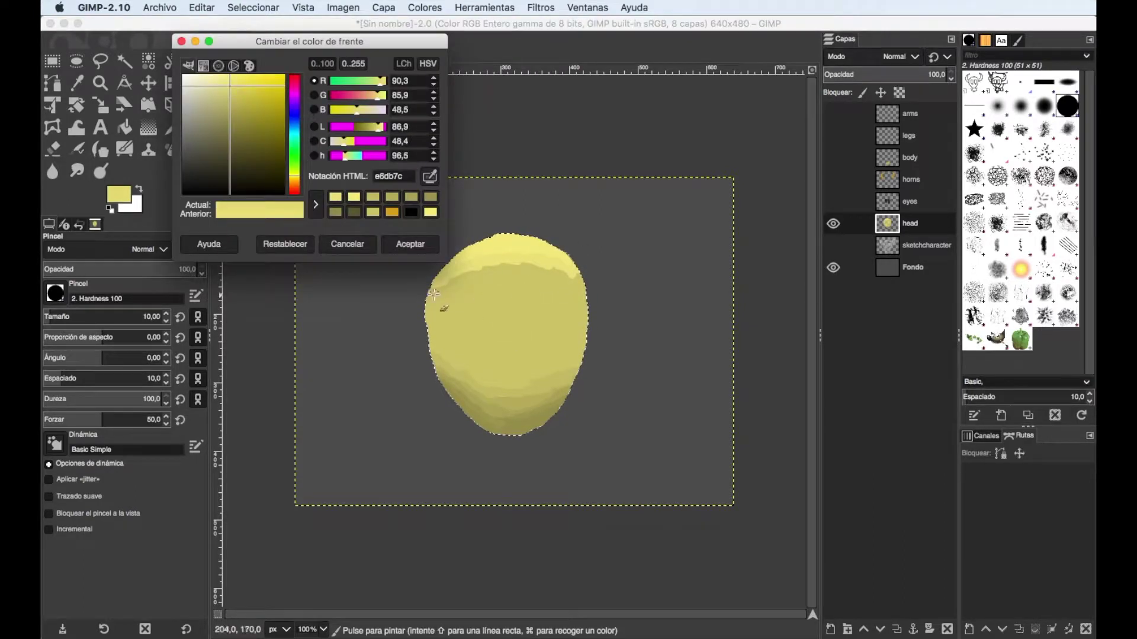
Sample a lighter yellow from the head and dab it across the head's top
{"action": "left_click", "coordinate": [518, 271]}
{"action": "left_click", "coordinate": [231, 78]}
{"action": "left_click", "coordinate": [524, 278]}
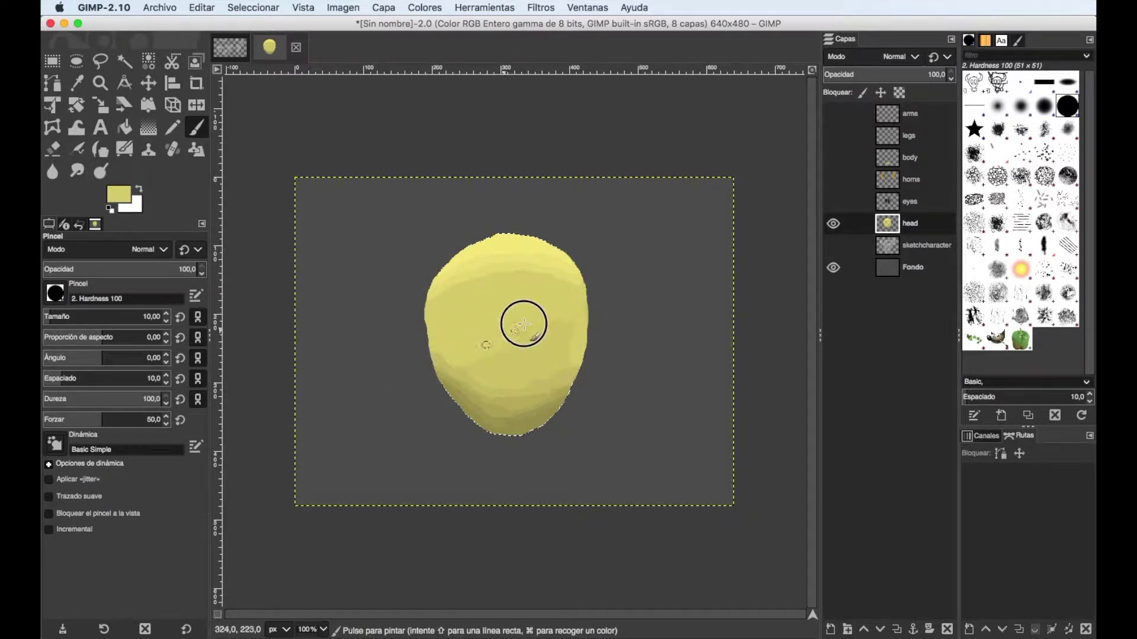
{"action": "left_click", "coordinate": [500, 371]}
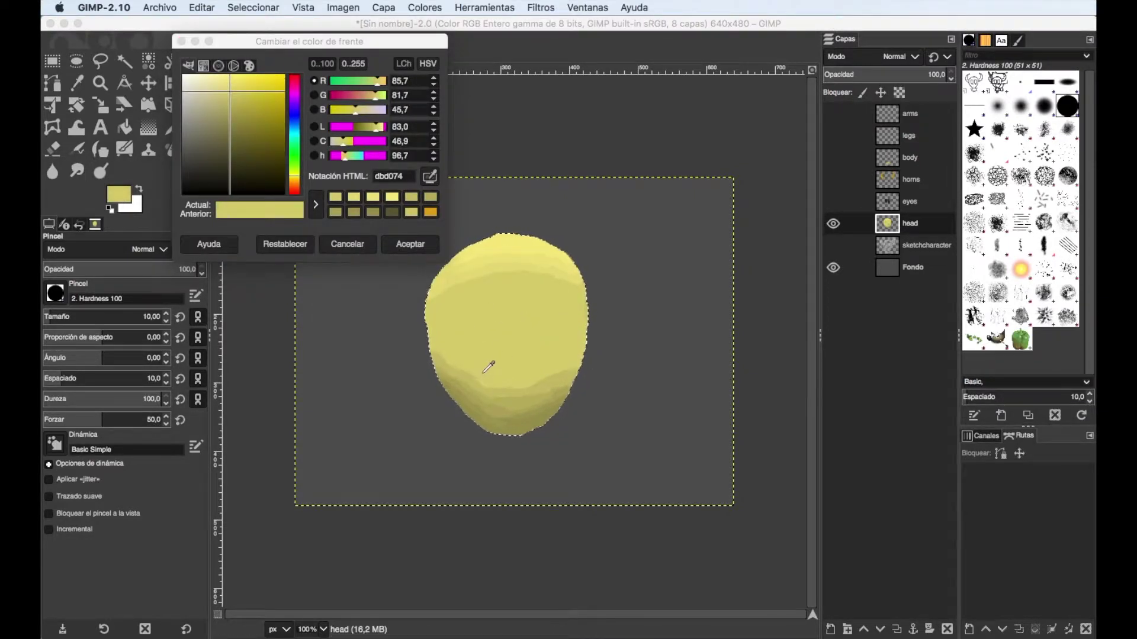
{"action": "left_click", "coordinate": [439, 353]}
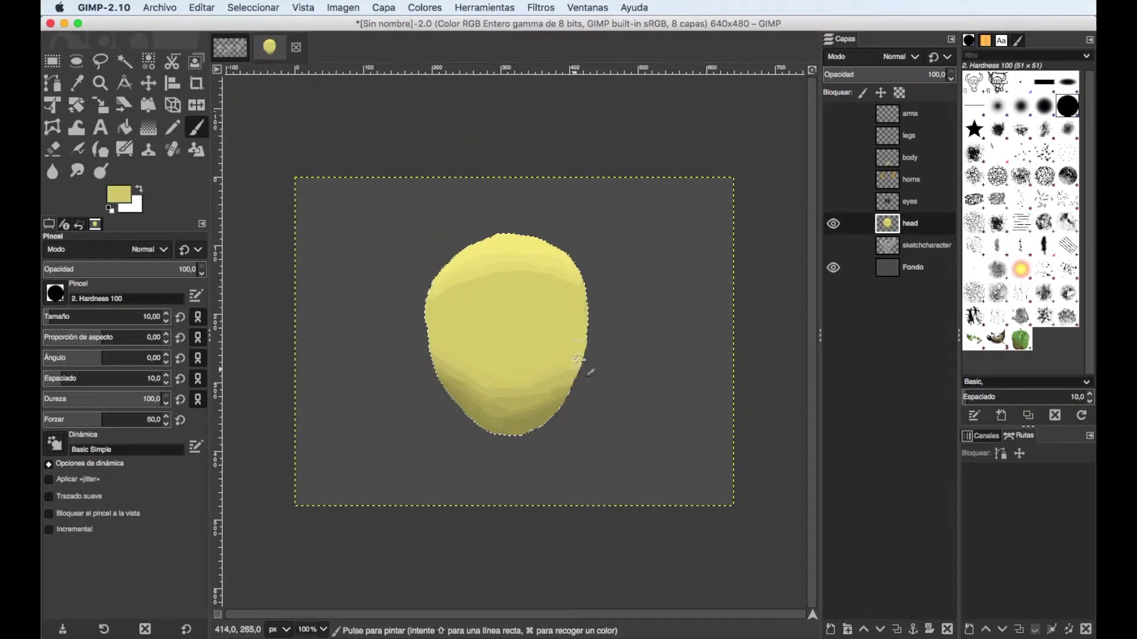
{"action": "left_click", "coordinate": [499, 246]}
{"action": "left_click", "coordinate": [531, 240]}
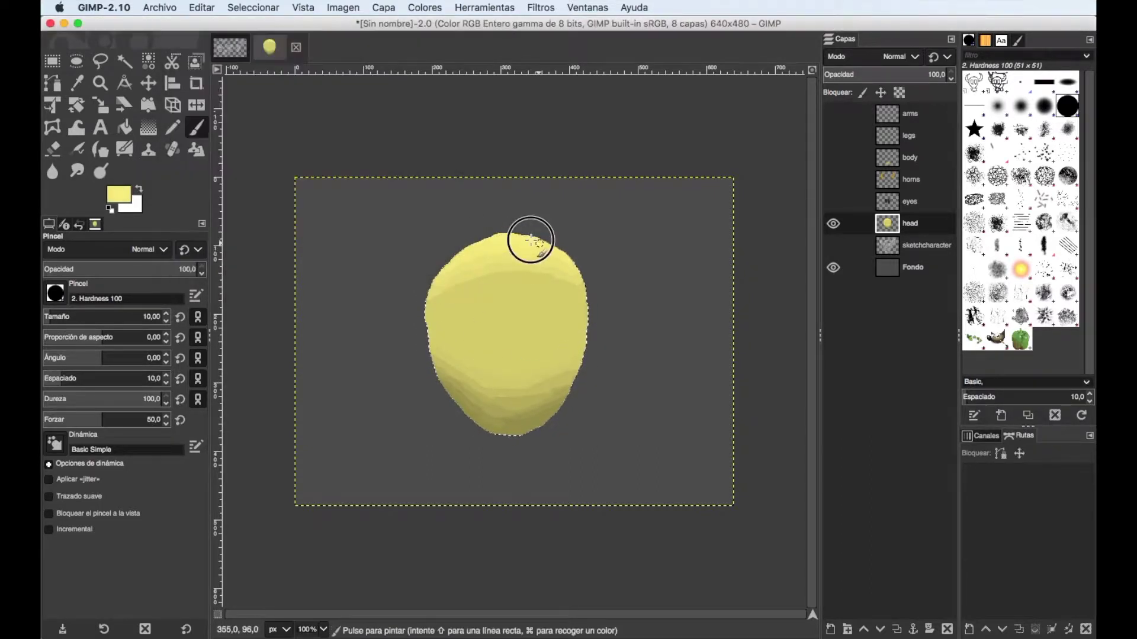
{"action": "left_click", "coordinate": [833, 201]}
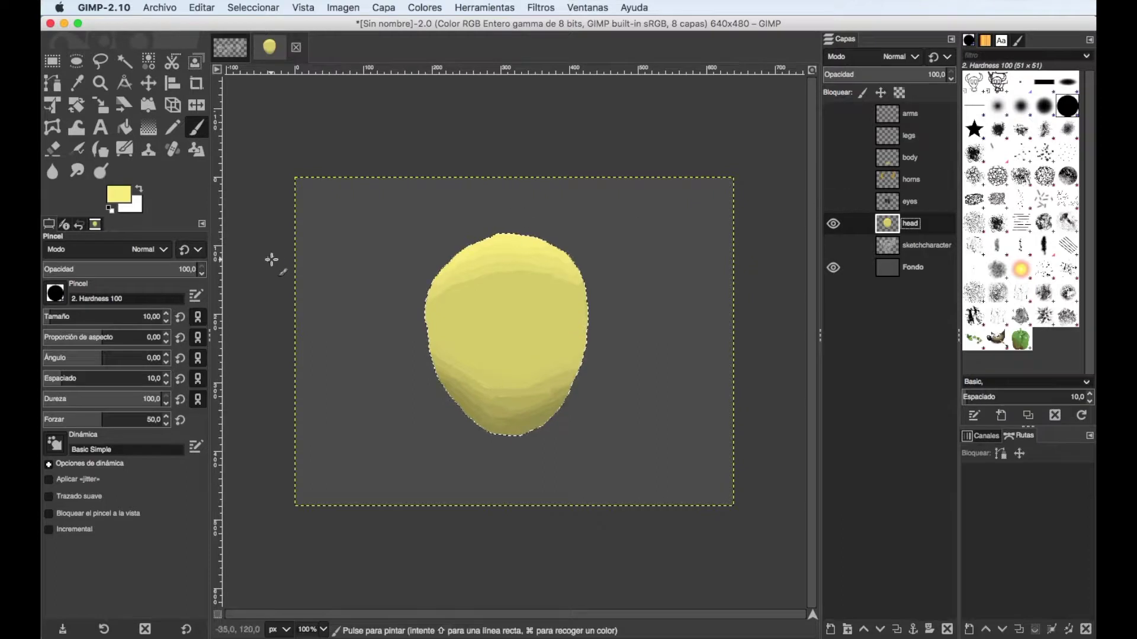
Sample darker yellow shades from the lower head, briefly checking the eyes layer
{"action": "left_click", "coordinate": [441, 359]}
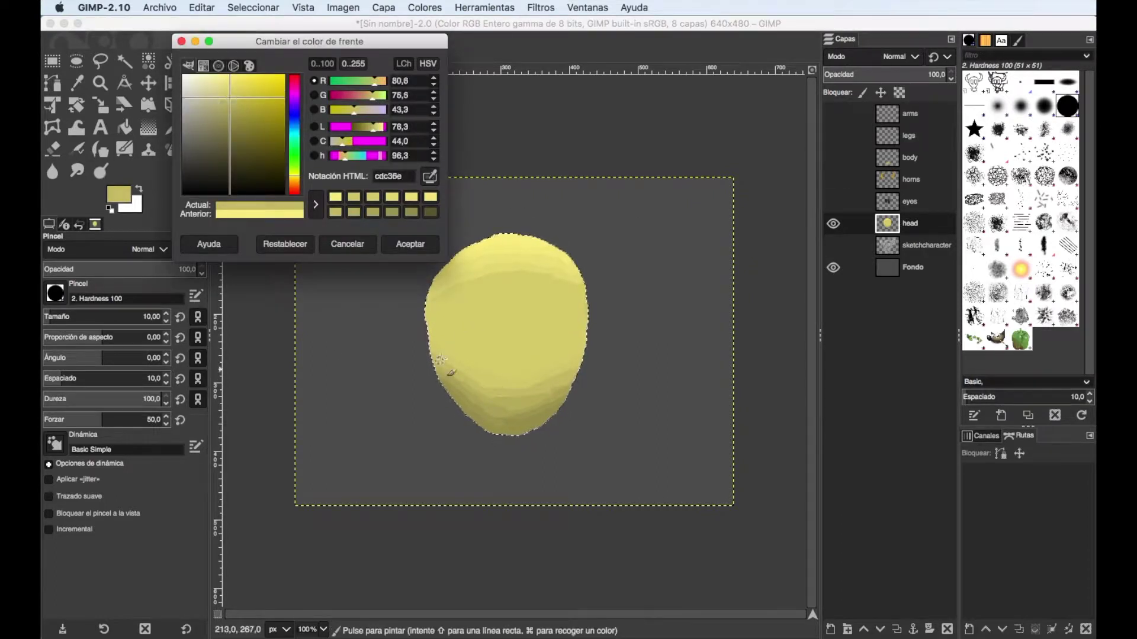
{"action": "left_click", "coordinate": [441, 359]}
{"action": "left_click", "coordinate": [511, 388], "text": "super"}
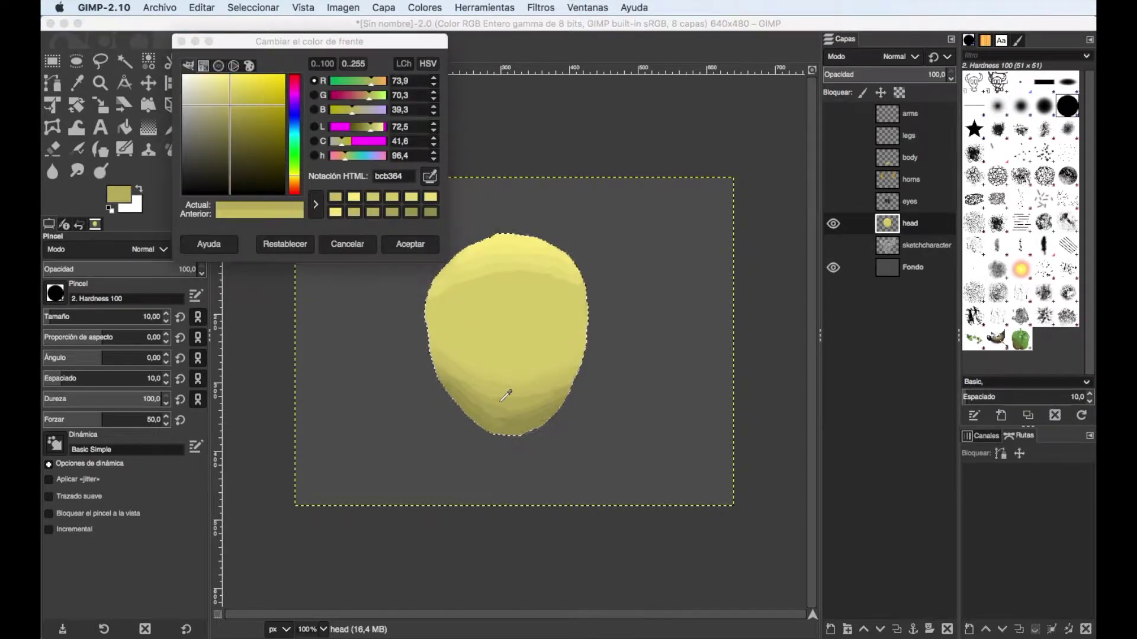
{"action": "left_click", "coordinate": [539, 397]}
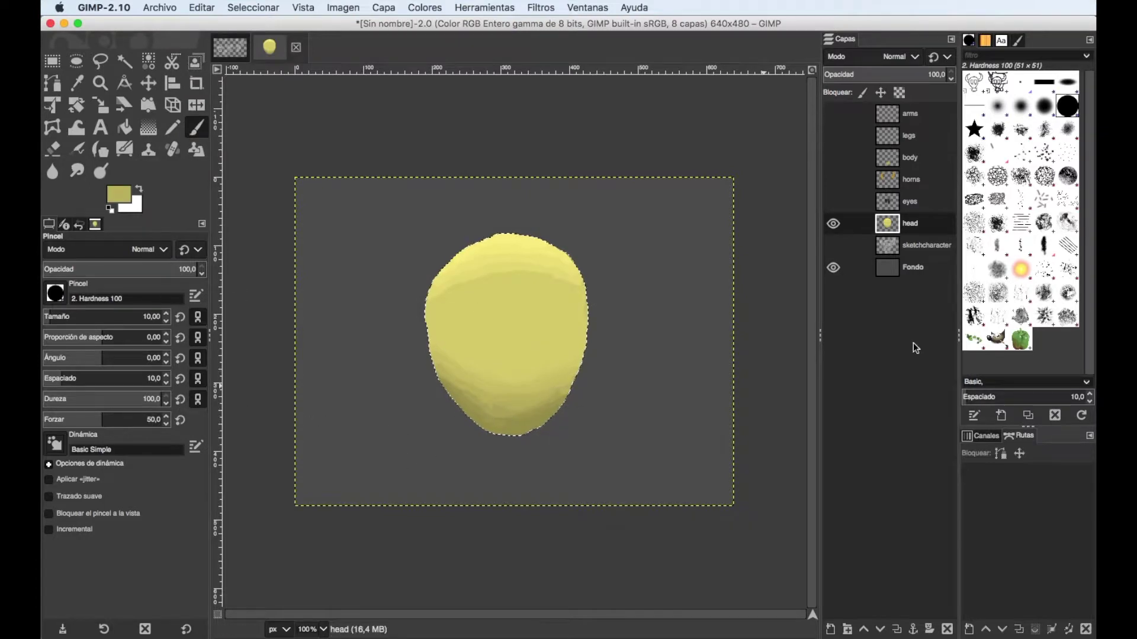
{"action": "left_click", "coordinate": [833, 201]}
{"action": "left_click", "coordinate": [887, 201]}
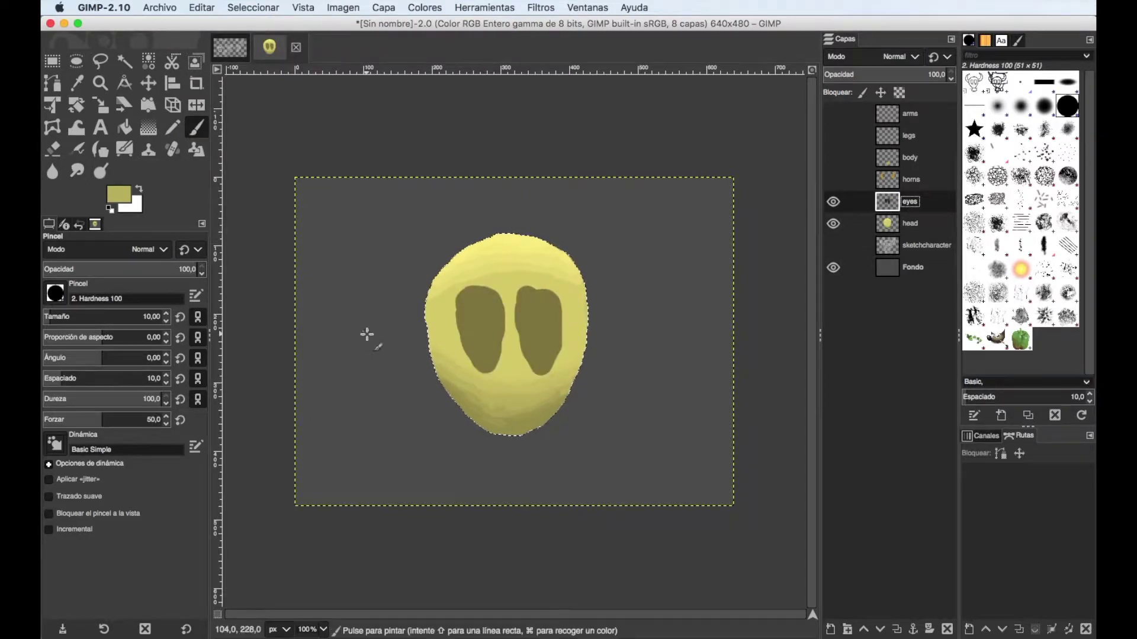
{"action": "key", "text": "super+z"}
Set the head's yellow as the painting colour and make the head layer active
{"action": "left_click", "coordinate": [478, 338], "text": "super"}
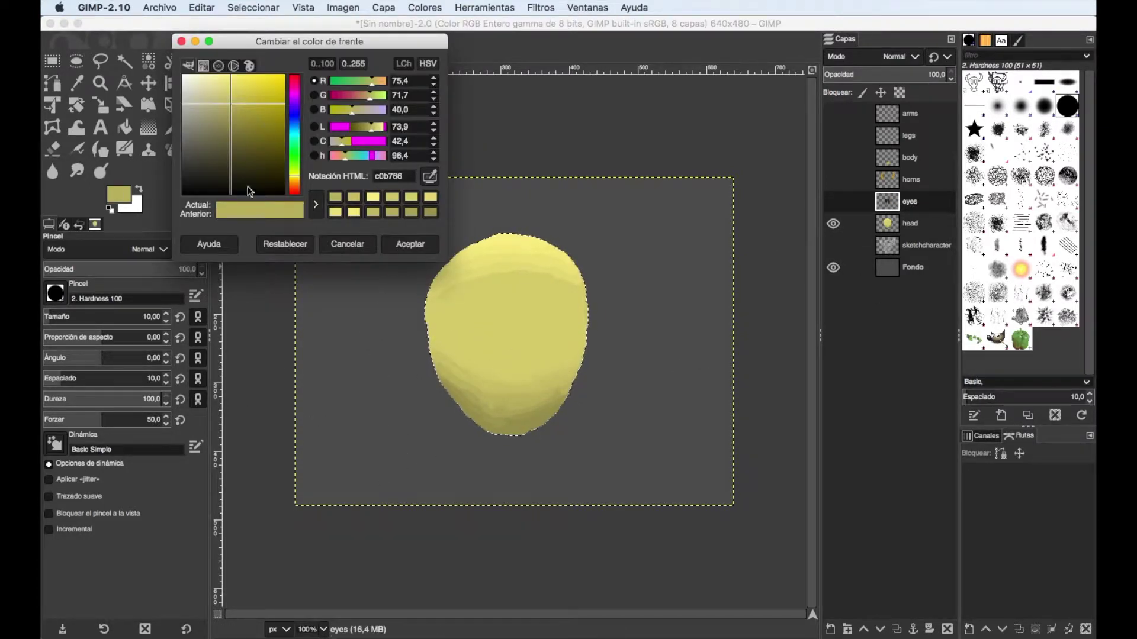
{"action": "left_click", "coordinate": [514, 370], "text": "super"}
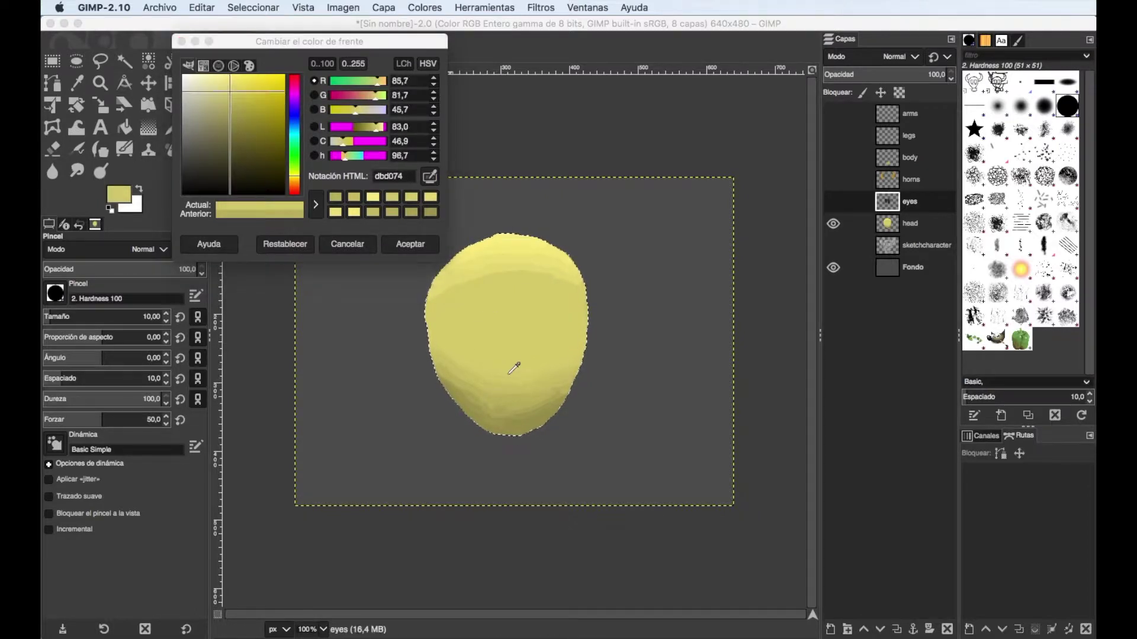
{"action": "left_click", "coordinate": [410, 243]}
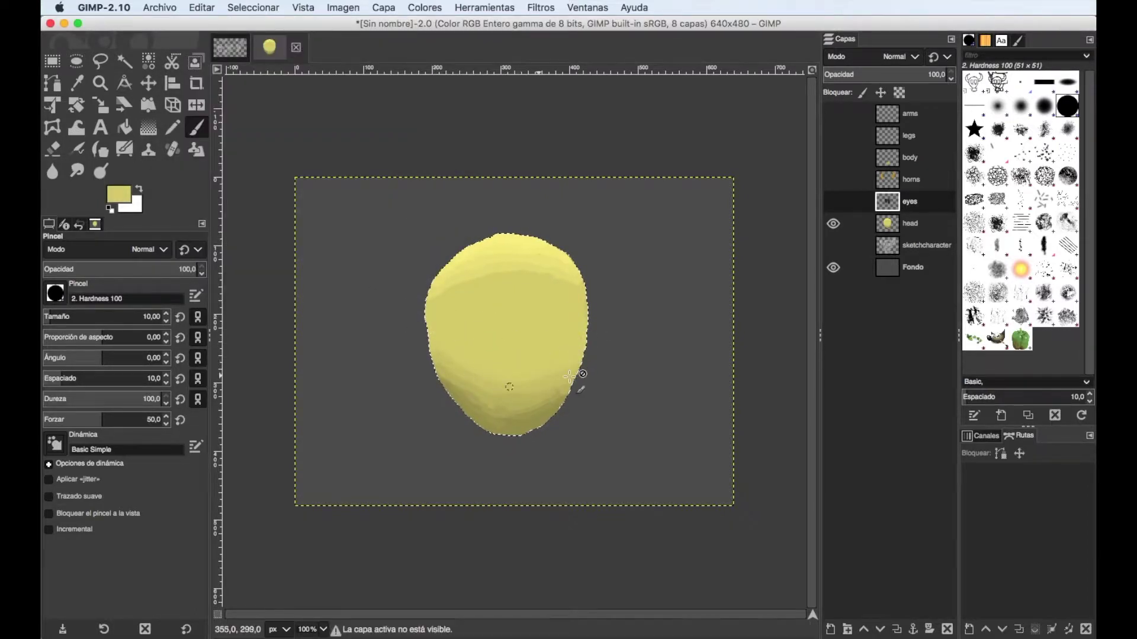
{"action": "left_click", "coordinate": [118, 194]}
{"action": "left_click", "coordinate": [409, 244]}
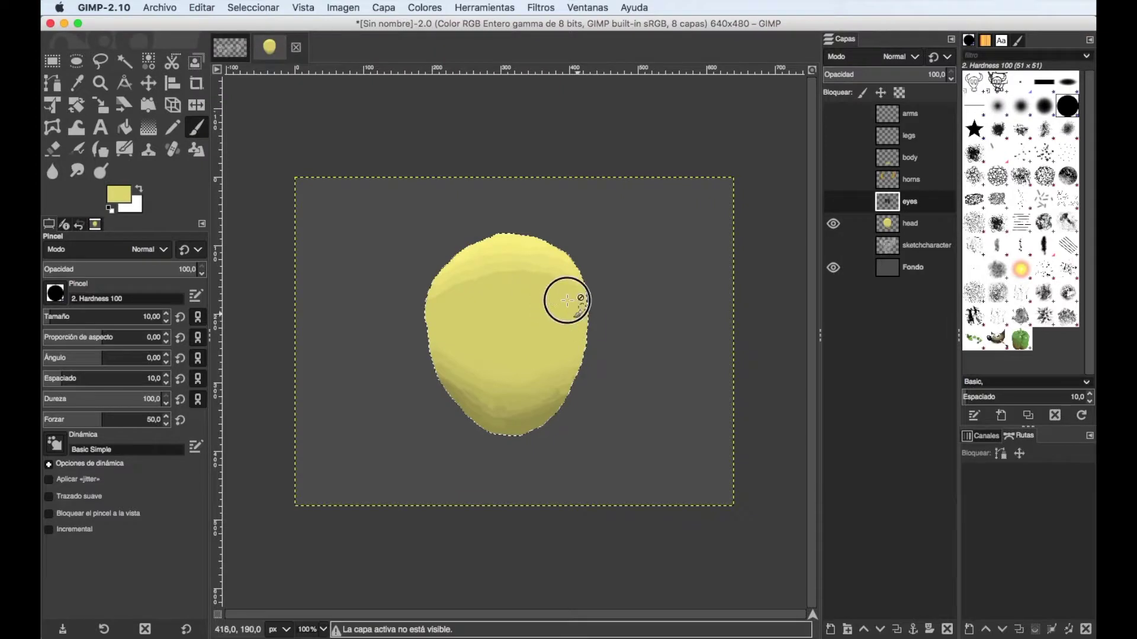
{"action": "left_click", "coordinate": [888, 224]}
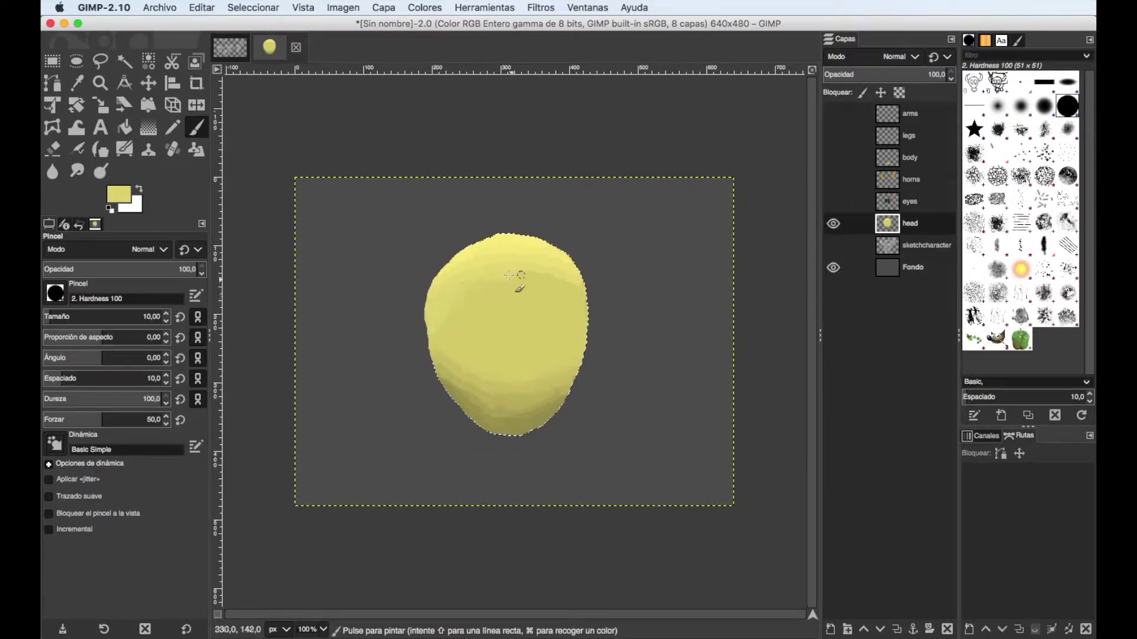
Recheck the foreground colour settings and show the eyes layer over the head
{"action": "left_click", "coordinate": [119, 195]}
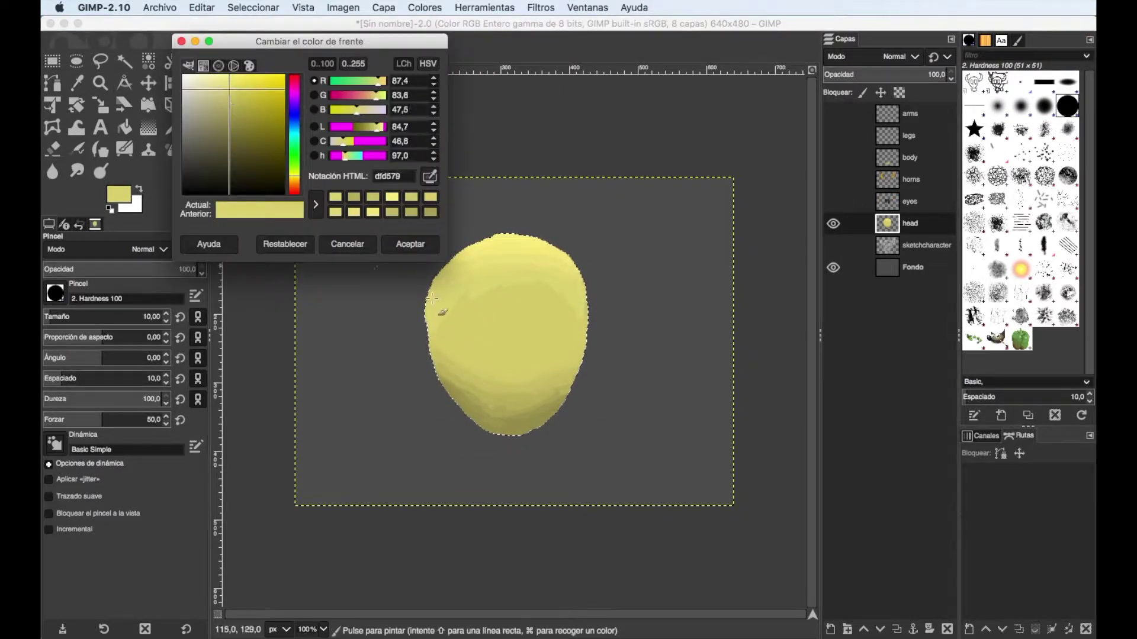
{"action": "left_click", "coordinate": [410, 244]}
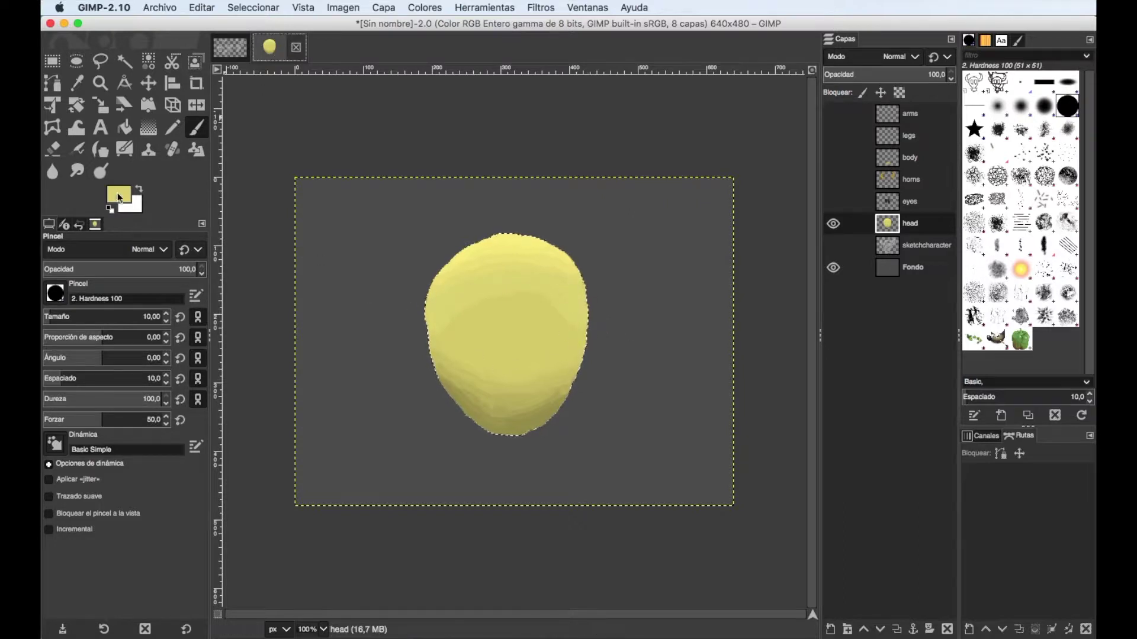
{"action": "left_click", "coordinate": [118, 195]}
{"action": "left_click", "coordinate": [410, 244]}
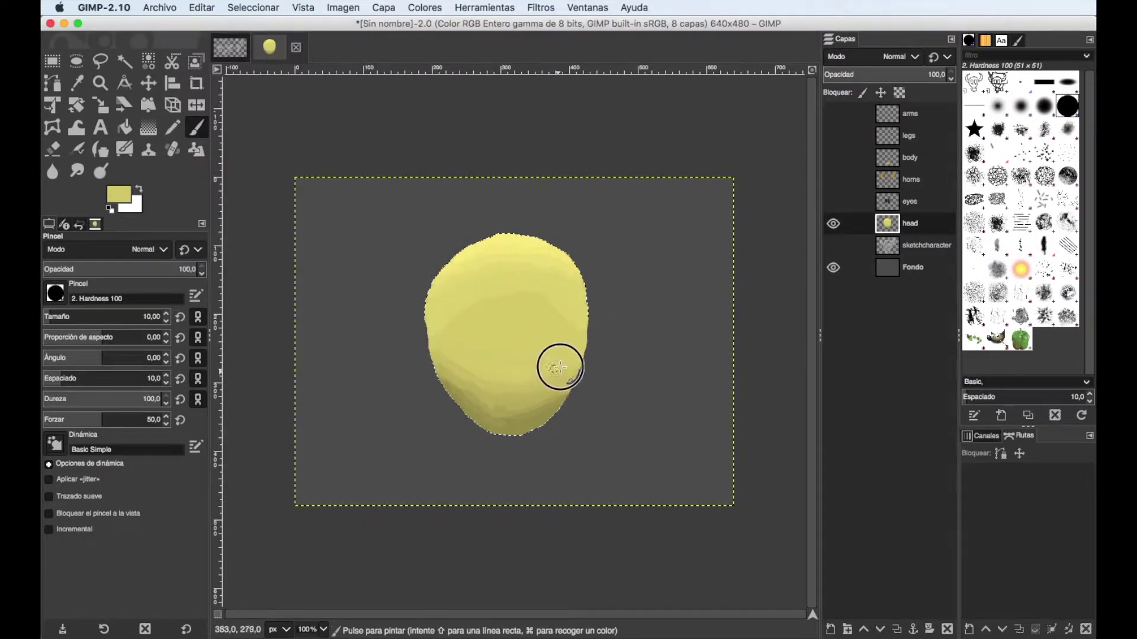
{"action": "left_click", "coordinate": [121, 195]}
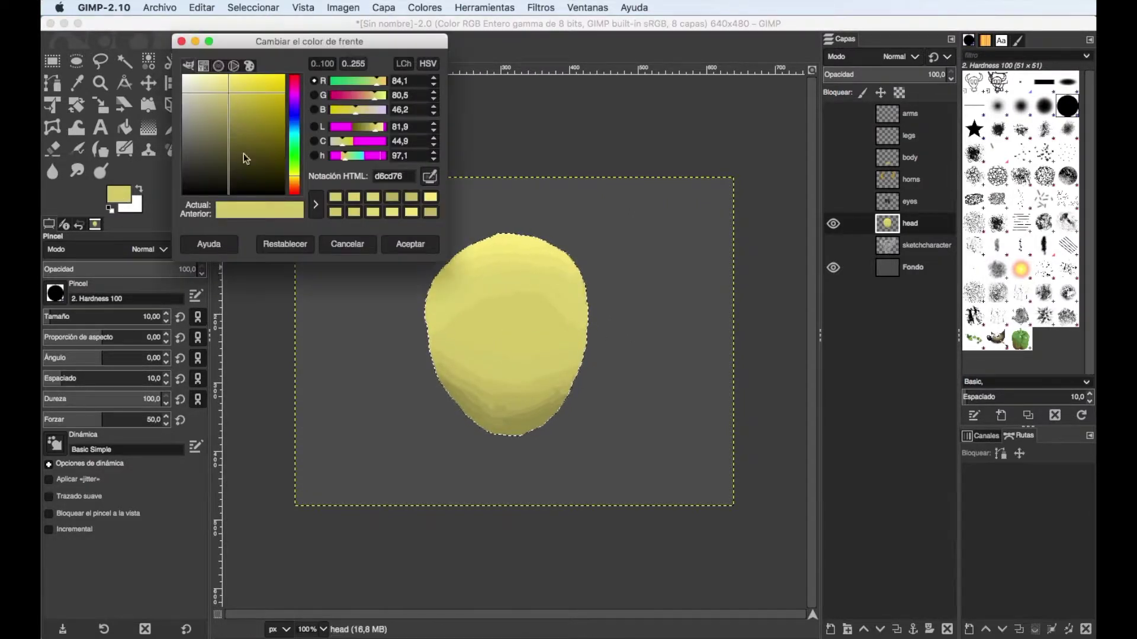
{"action": "key", "text": "Escape"}
{"action": "left_click", "coordinate": [833, 201]}
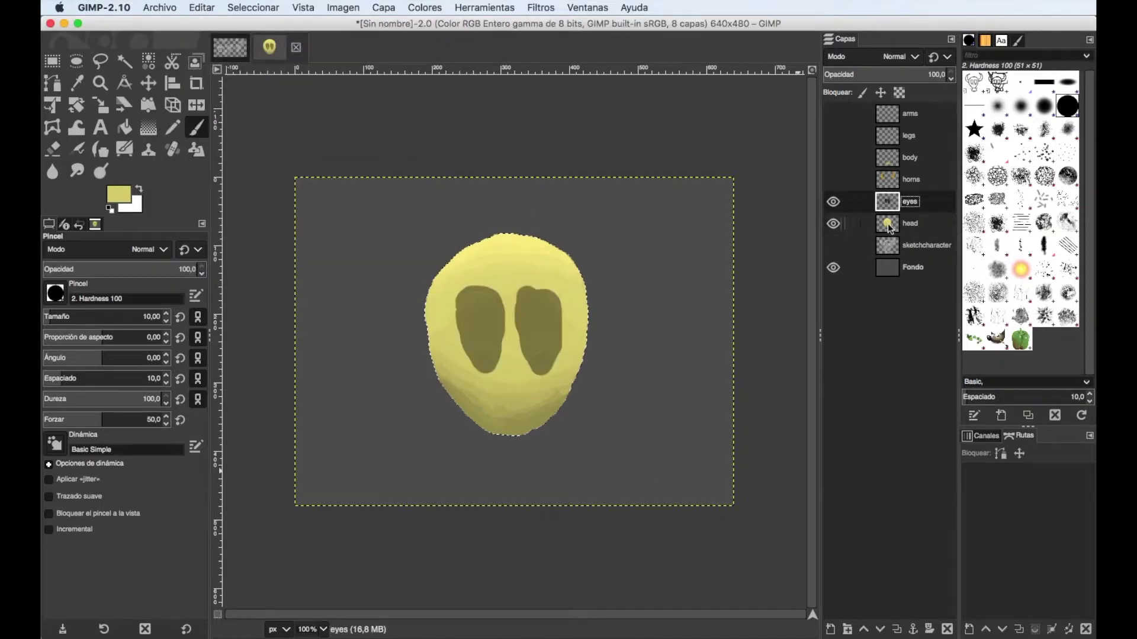
Hide the head, Fuzzy Select both eyes, and paint them dark with green rings
{"action": "left_click", "coordinate": [833, 223]}
{"action": "key", "text": "u"}
{"action": "key", "text": "Page_Up"}
{"action": "left_click", "coordinate": [482, 325]}
{"action": "left_click", "coordinate": [541, 322], "text": "shift"}
{"action": "left_click", "coordinate": [195, 129]}
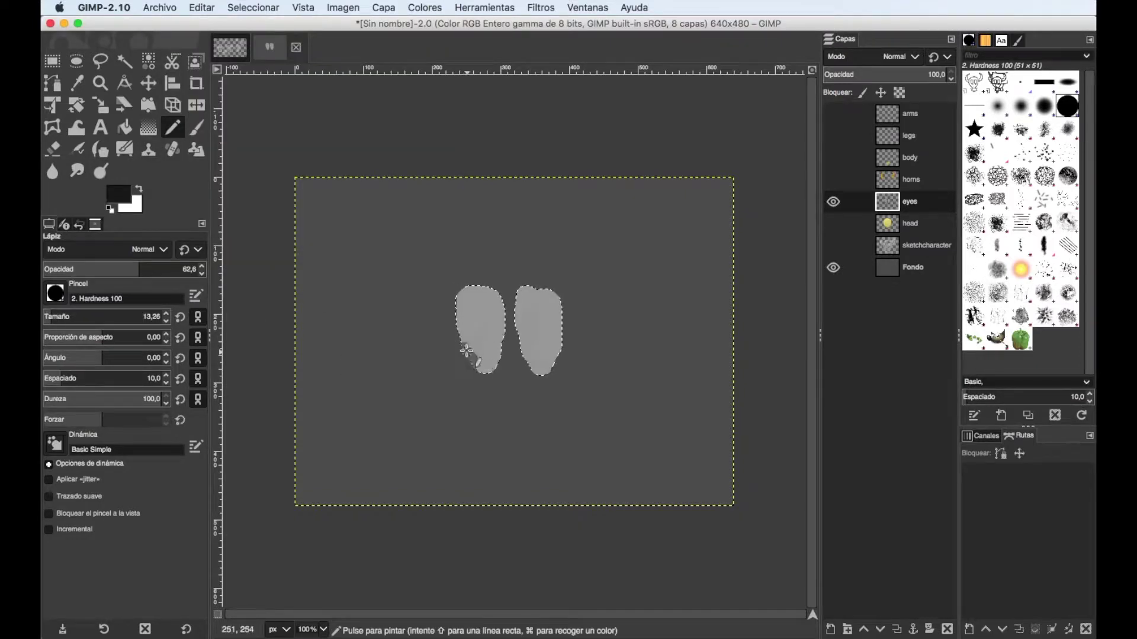
{"action": "left_click_drag", "start_coordinate": [466, 351], "coordinate": [482, 367]}
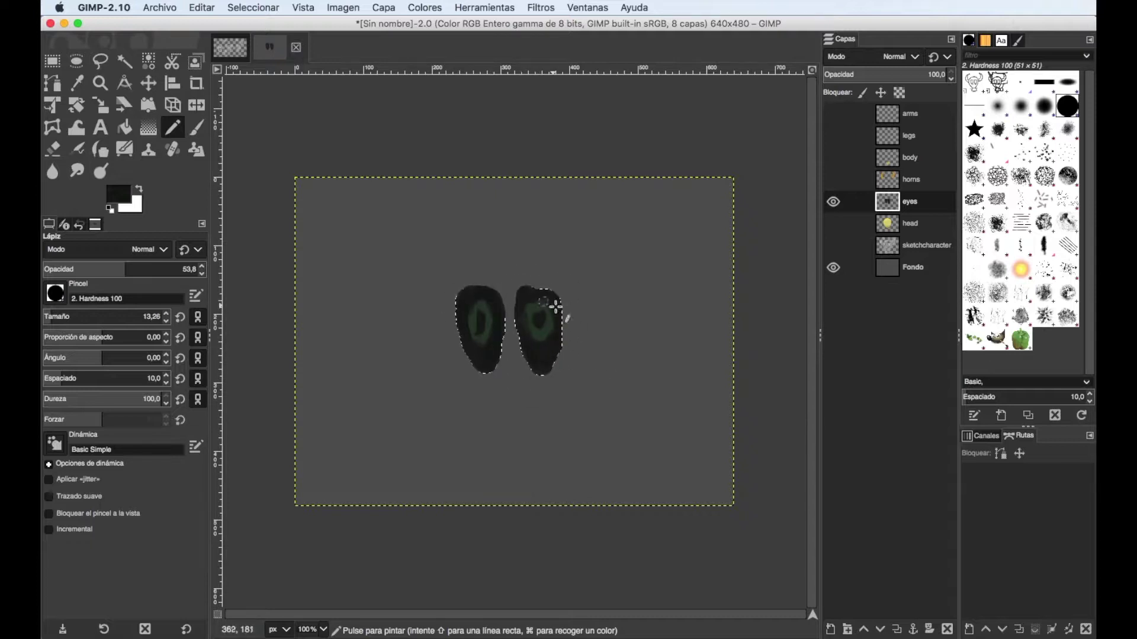
{"action": "left_click", "coordinate": [833, 224]}
Undo the grey smudge and fill the left eye's lower edge dark, picking black from the right eye
{"action": "left_click", "coordinate": [833, 224]}
{"action": "left_click", "coordinate": [833, 223]}
{"action": "key", "text": "ctrl+z"}
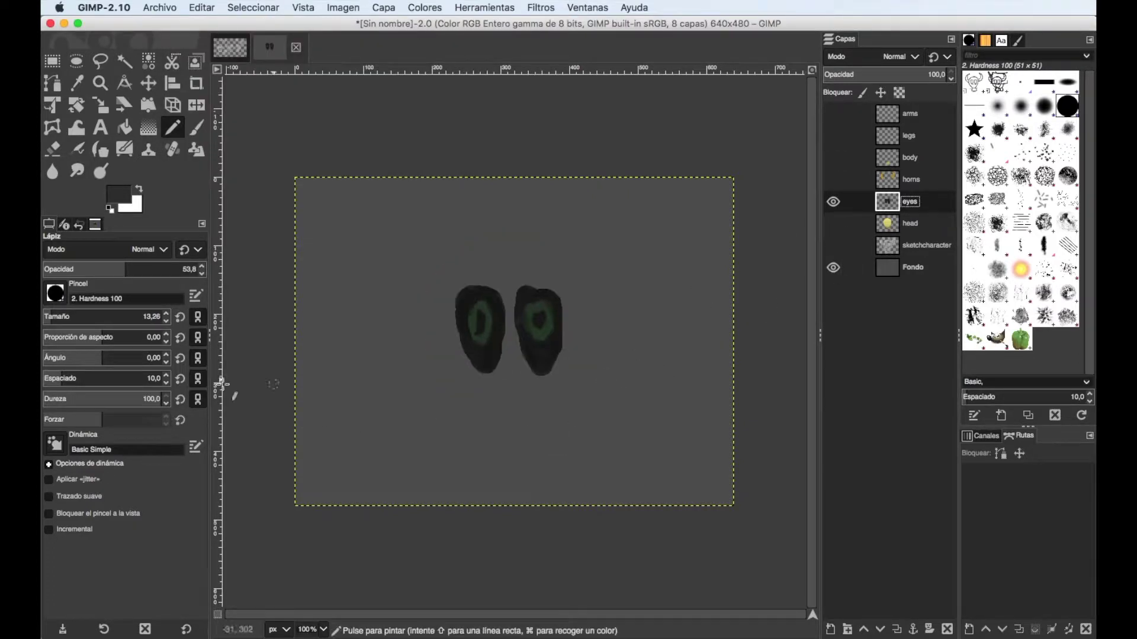
{"action": "left_click_drag", "start_coordinate": [464, 363], "coordinate": [481, 388]}
{"action": "left_click", "coordinate": [196, 128]}
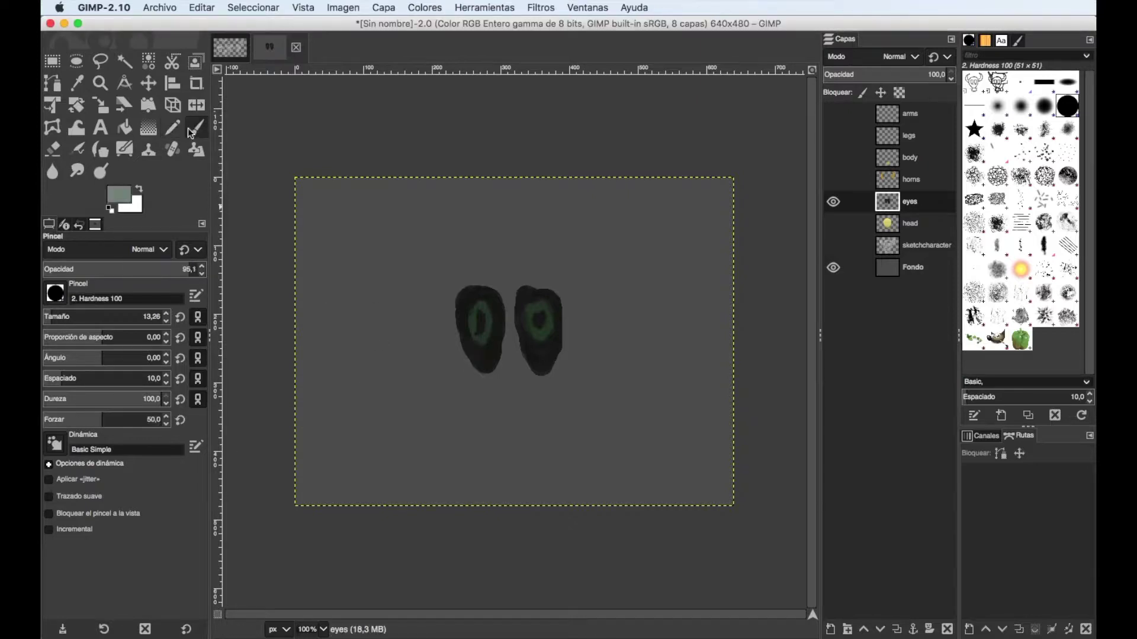
{"action": "left_click", "coordinate": [105, 269]}
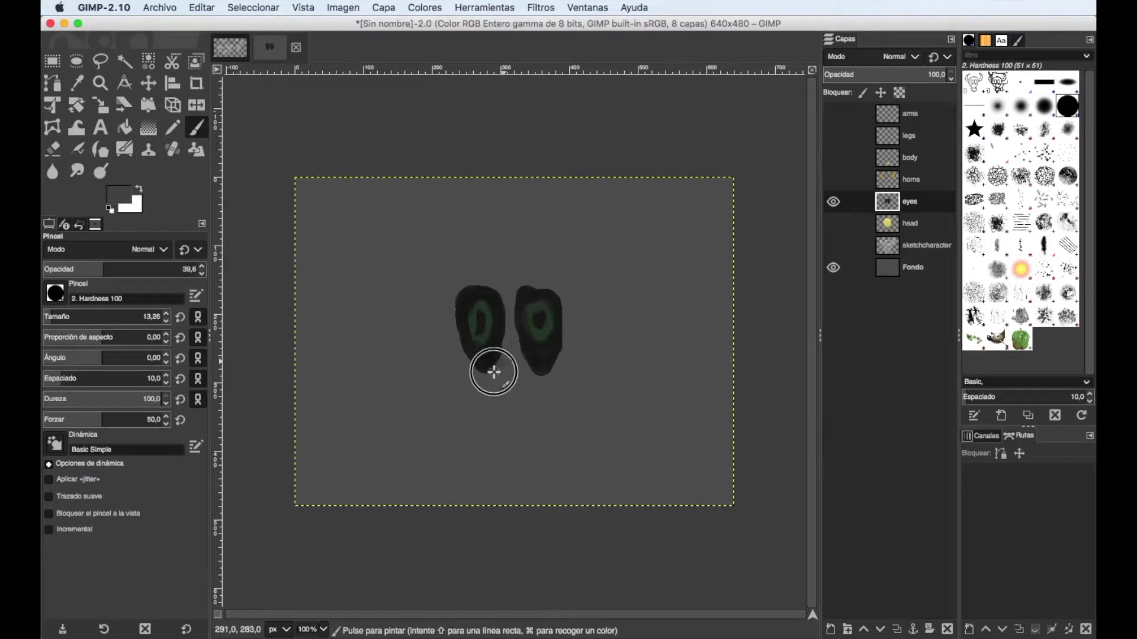
{"action": "left_click", "coordinate": [533, 356], "text": "super"}
{"action": "left_click", "coordinate": [833, 223]}
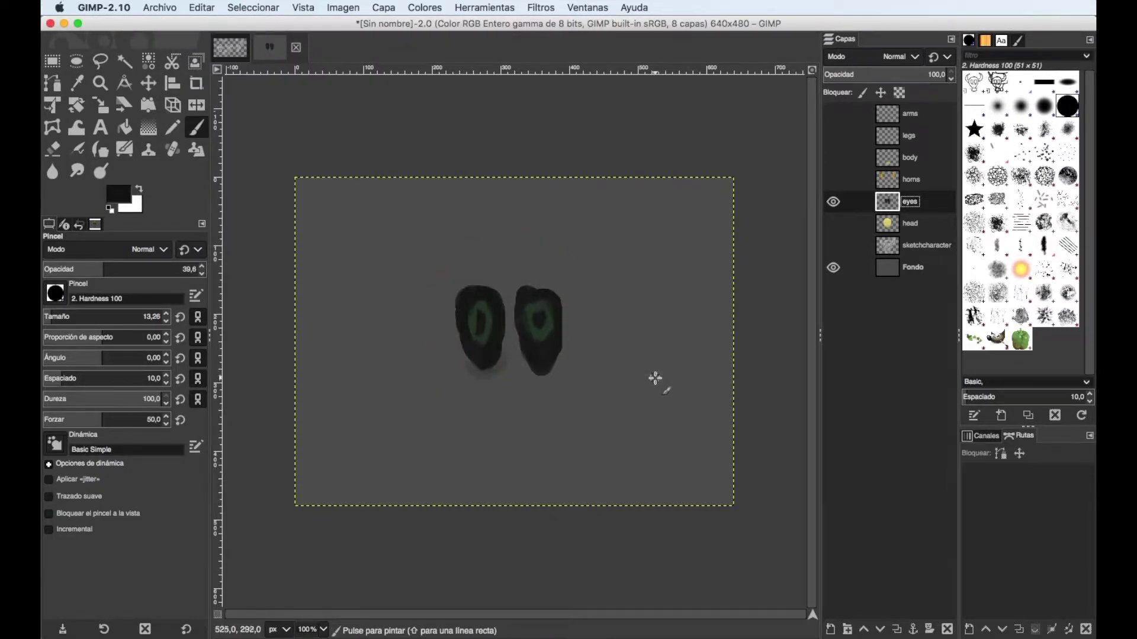
Shade both eyes' lower edges with a small Hardness 050 brush using Smooth stroke
{"action": "left_click", "coordinate": [55, 292]}
{"action": "left_click", "coordinate": [74, 331]}
{"action": "left_click", "coordinate": [48, 496]}
{"action": "type", "text": "13"}
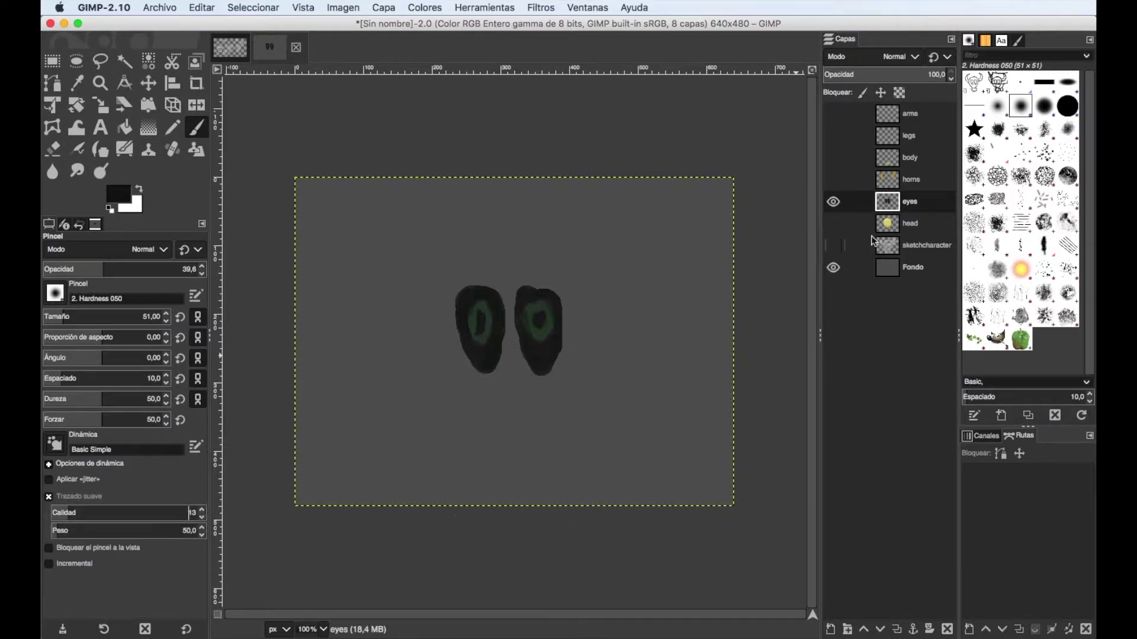
{"action": "left_click", "coordinate": [833, 223]}
{"action": "left_click_drag", "start_coordinate": [119, 316], "coordinate": [47, 316]}
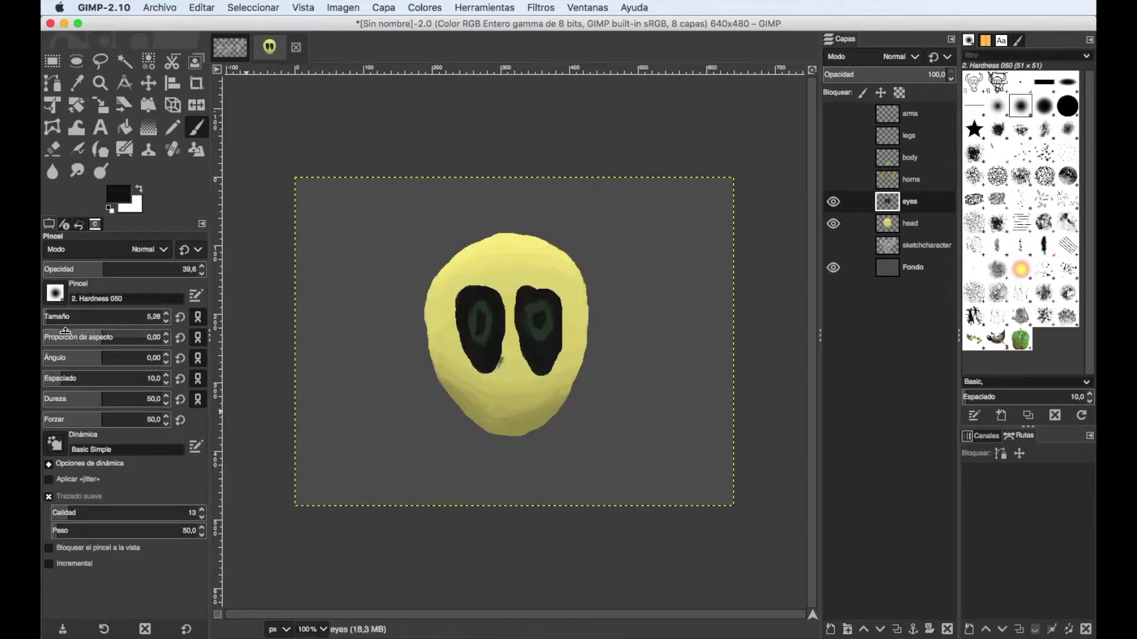
{"action": "mouse_move", "coordinate": [469, 369]}
{"action": "left_mouse_down"}
{"action": "mouse_move", "coordinate": [503, 349]}
{"action": "mouse_move", "coordinate": [527, 366]}
{"action": "left_mouse_up"}
{"action": "key", "text": "super"}
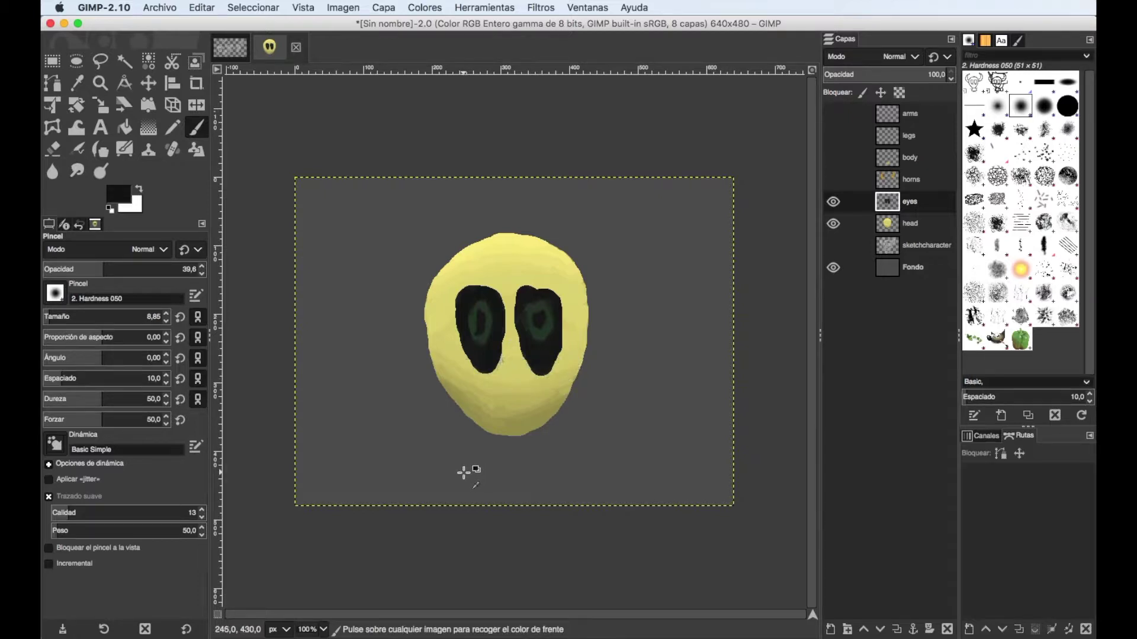
{"action": "mouse_move", "coordinate": [486, 376]}
{"action": "left_mouse_down"}
{"action": "mouse_move", "coordinate": [536, 362]}
{"action": "mouse_move", "coordinate": [533, 375]}
{"action": "left_mouse_up"}
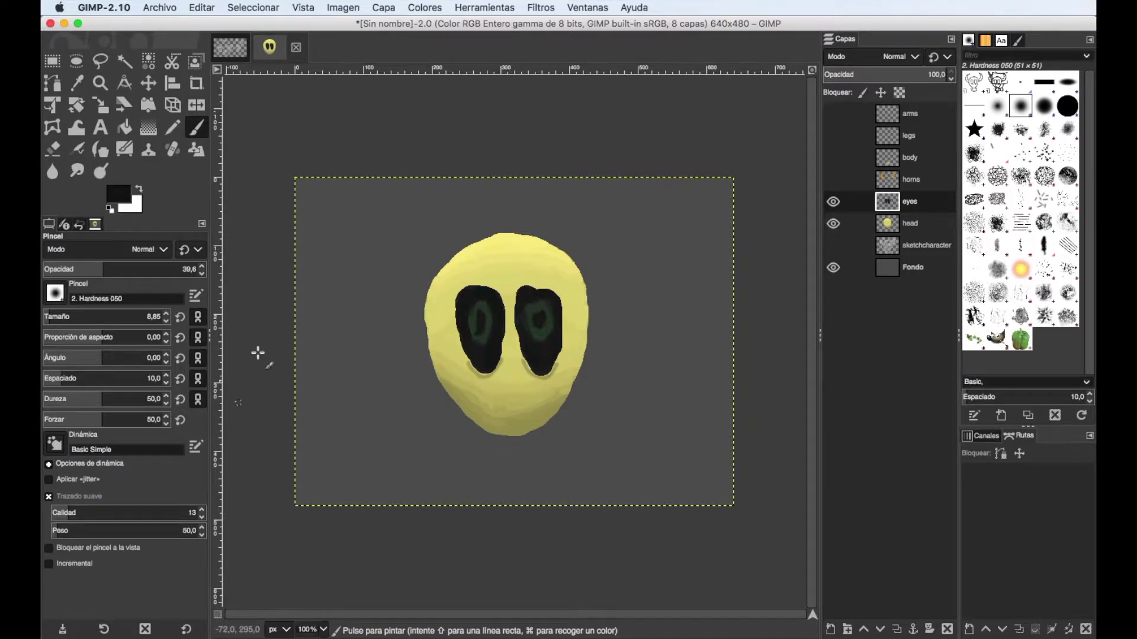
Hide the eyes layer and pick a yellow-olive from the head as painting colour
{"action": "left_click", "coordinate": [833, 201]}
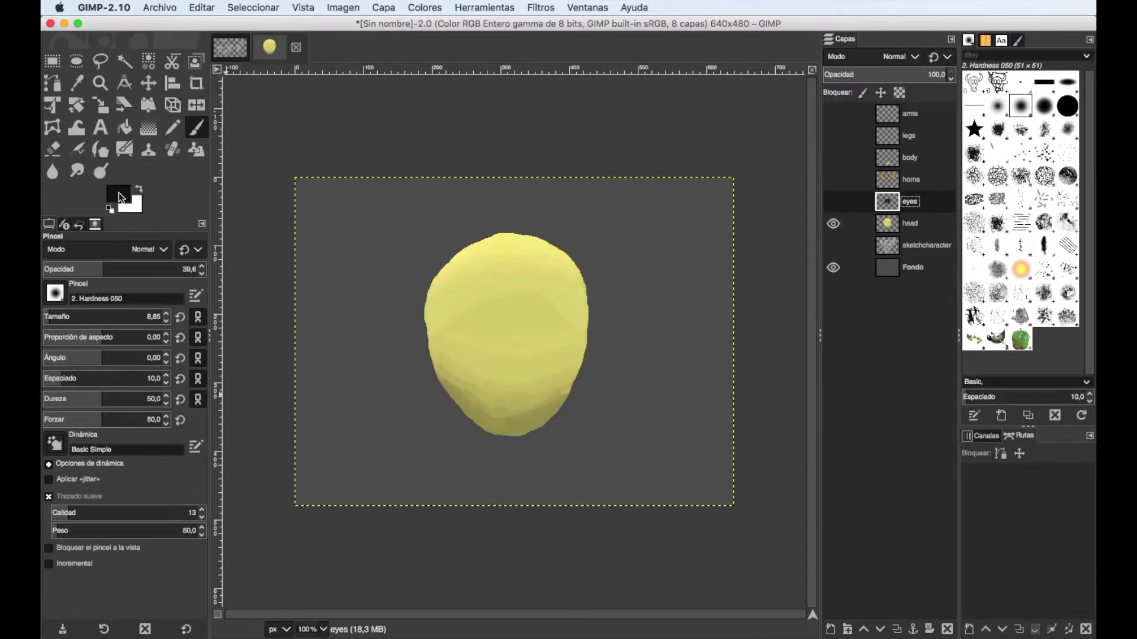
{"action": "left_click", "coordinate": [120, 197]}
{"action": "left_click", "coordinate": [508, 436], "text": "ctrl"}
{"action": "key", "text": "Return"}
{"action": "key", "text": "Page_Down"}
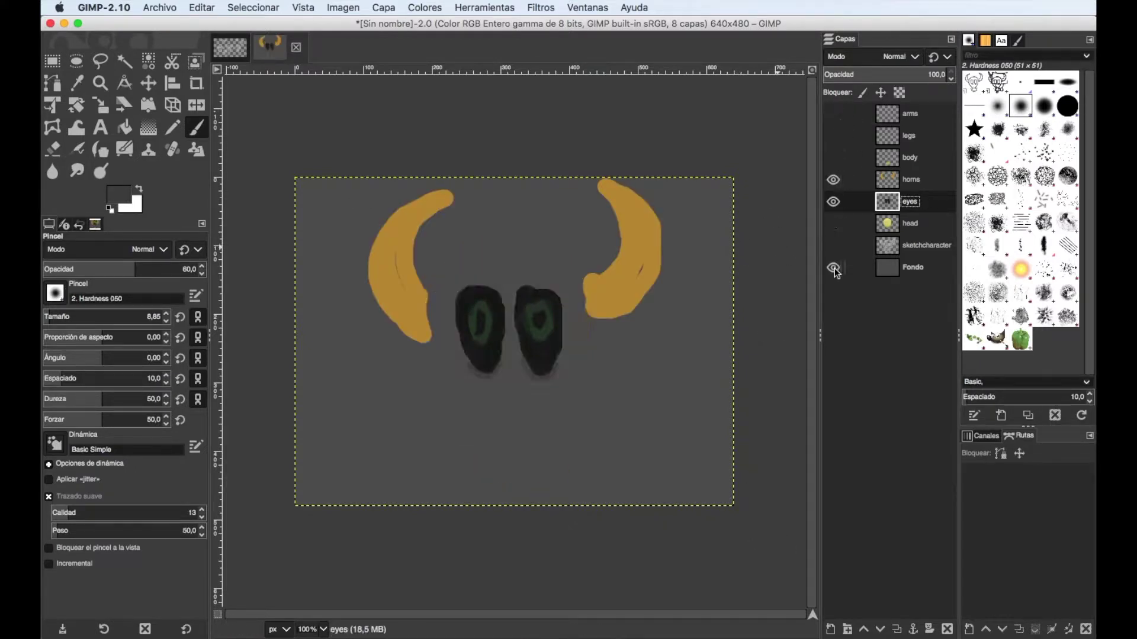
Add the right horn to the selection, pick the horn's gold, and set brush size 35.77
{"action": "left_click", "coordinate": [624, 281], "text": "shift"}
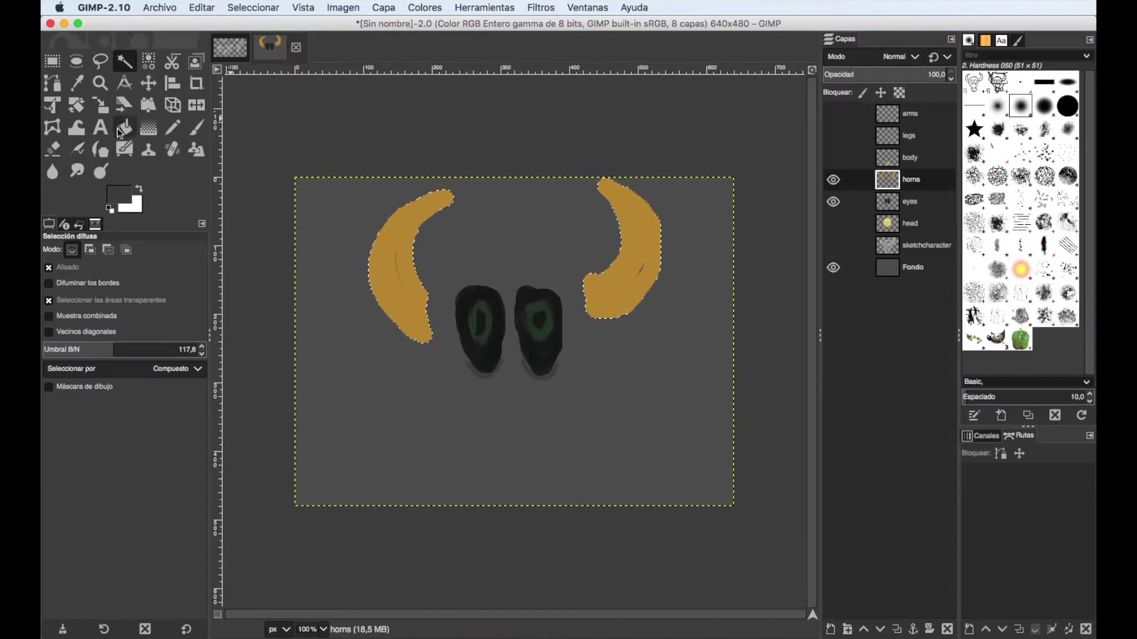
{"action": "left_click", "coordinate": [196, 128]}
{"action": "left_click", "coordinate": [118, 193]}
{"action": "left_click", "coordinate": [415, 322], "text": "super"}
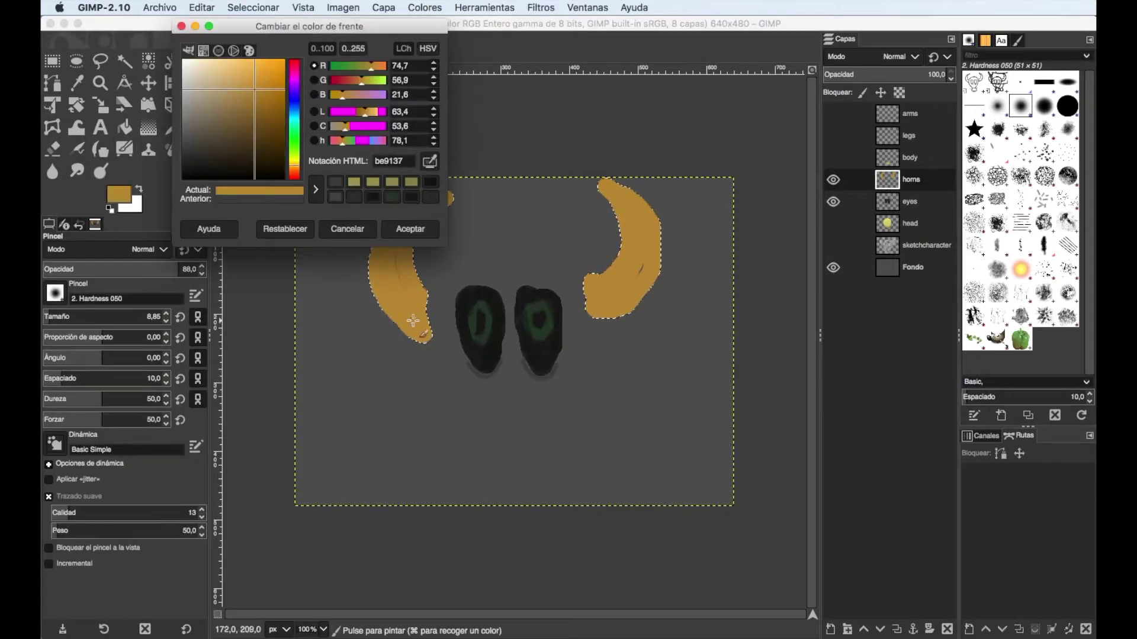
{"action": "left_click", "coordinate": [406, 226]}
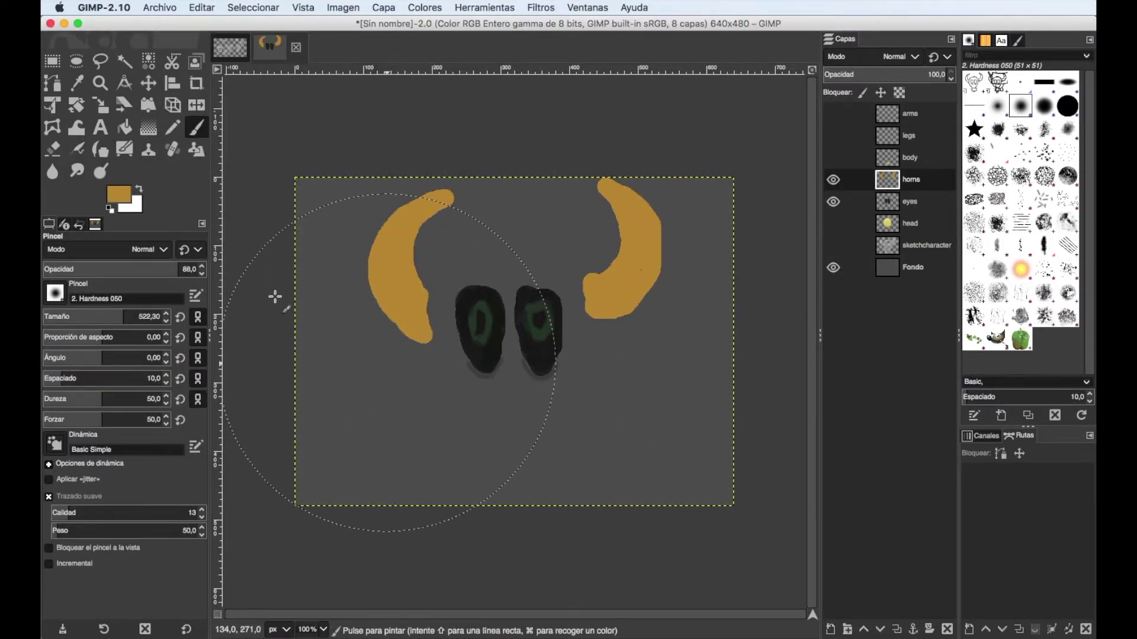
{"action": "left_click_drag", "start_coordinate": [136, 317], "coordinate": [56, 318]}
Shade the lower left horn darker brown, then lighter gold with an 18.45 brush
{"action": "left_click", "coordinate": [120, 197]}
{"action": "left_click", "coordinate": [427, 324]}
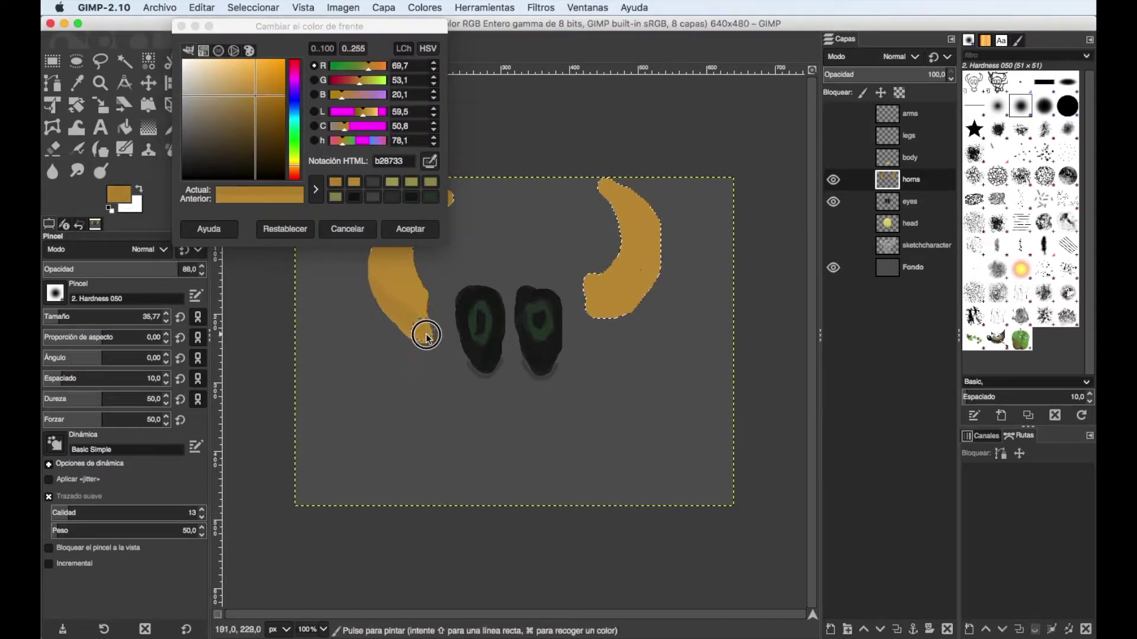
{"action": "left_click", "coordinate": [383, 238]}
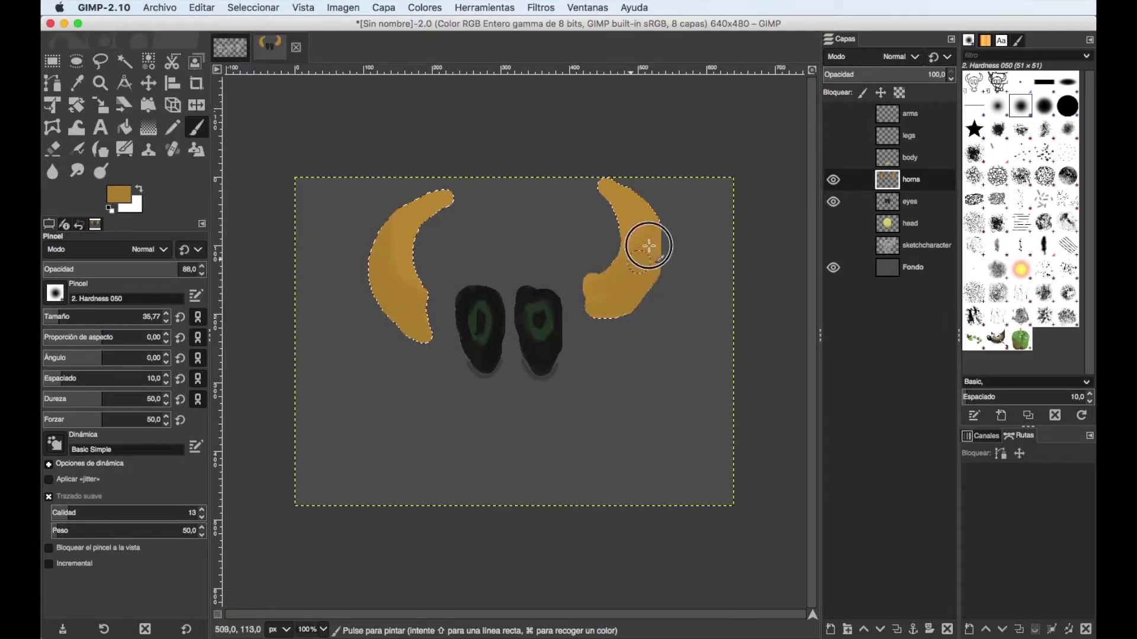
{"action": "left_click", "coordinate": [410, 258]}
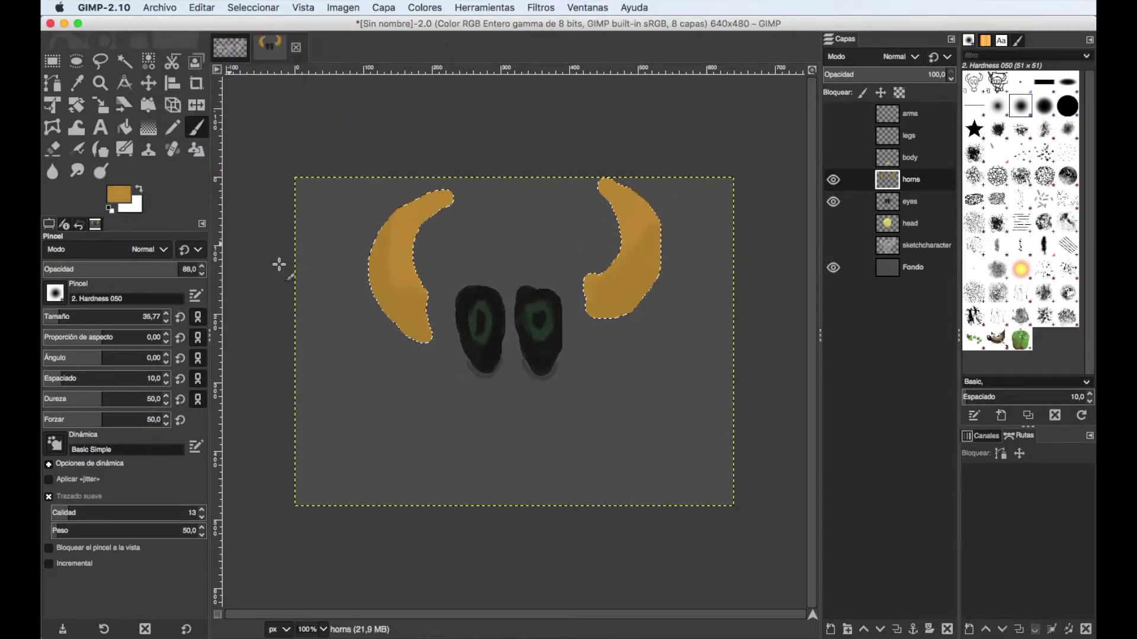
{"action": "left_click", "coordinate": [396, 329]}
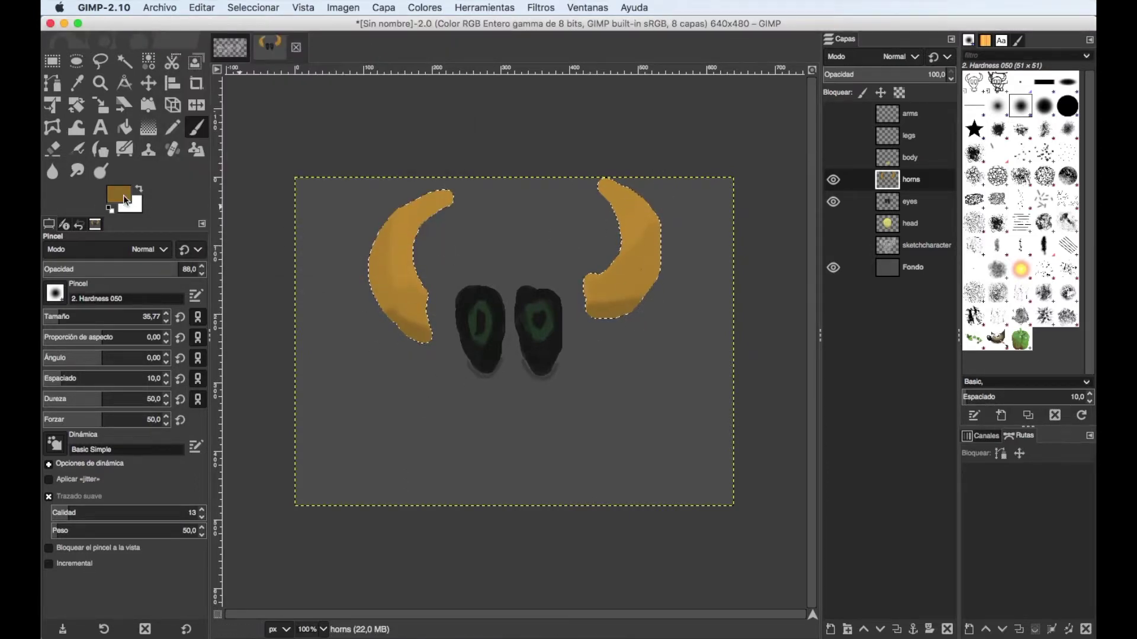
{"action": "left_click", "coordinate": [123, 194]}
{"action": "left_click", "coordinate": [409, 223]}
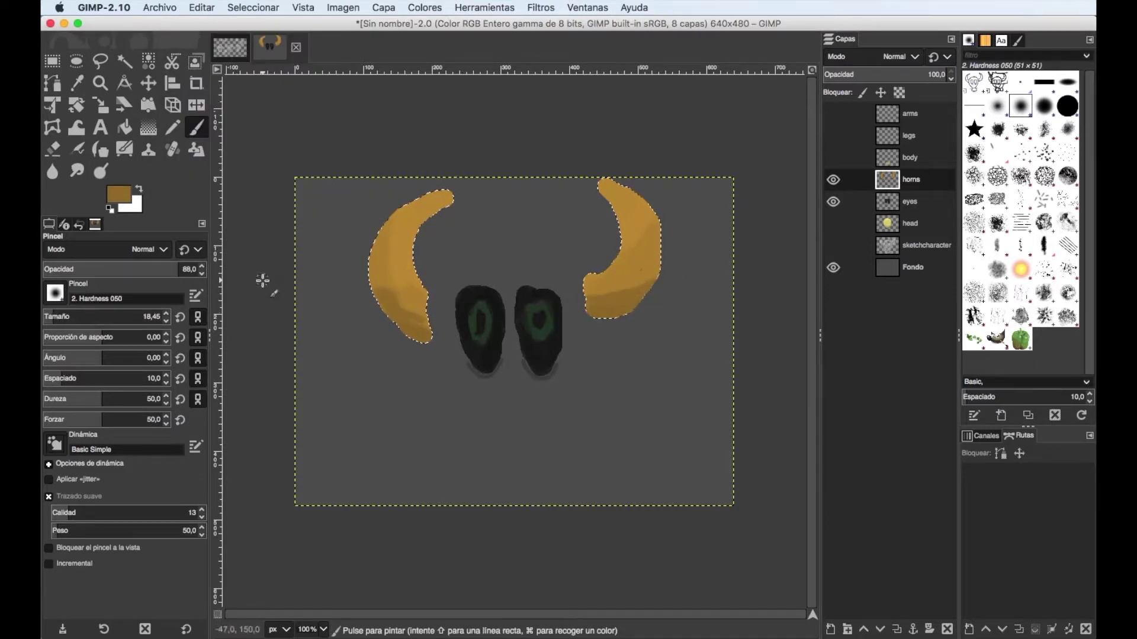
{"action": "left_click_drag", "start_coordinate": [415, 323], "coordinate": [408, 308]}
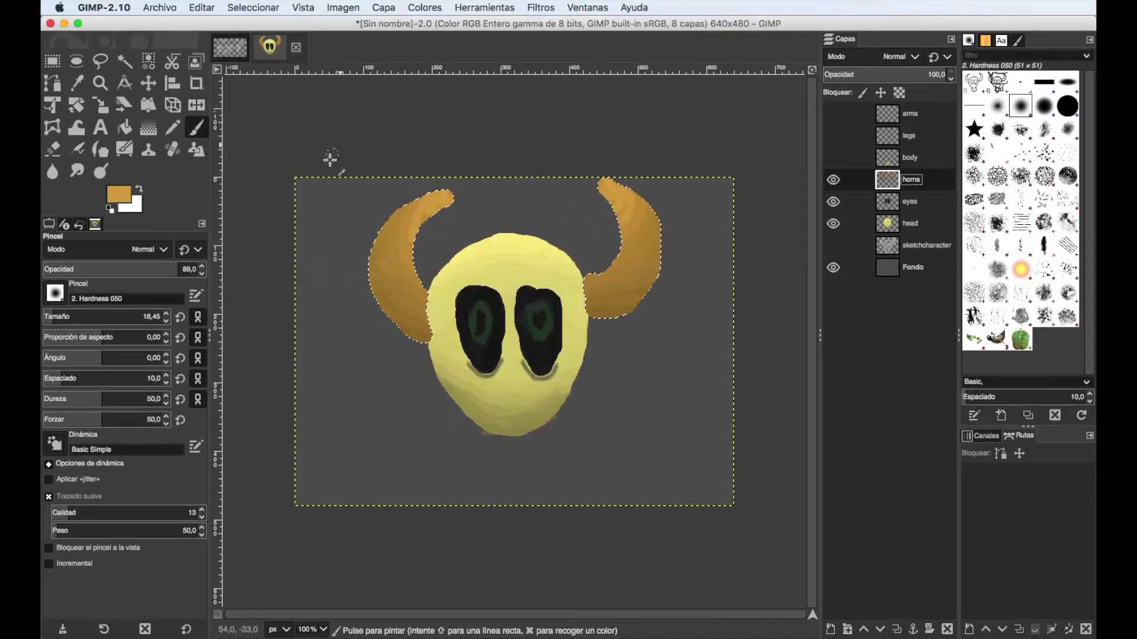
{"action": "key", "text": "s"}
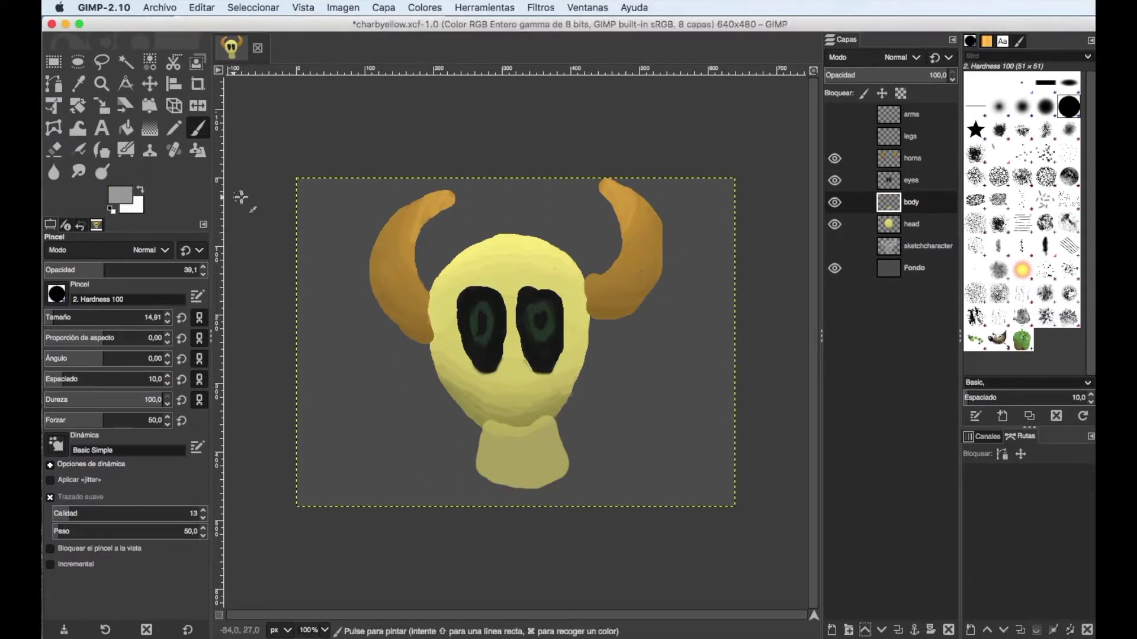
Paint the neck in darker olive, shading its lower part more deeply
{"action": "left_click", "coordinate": [119, 194]}
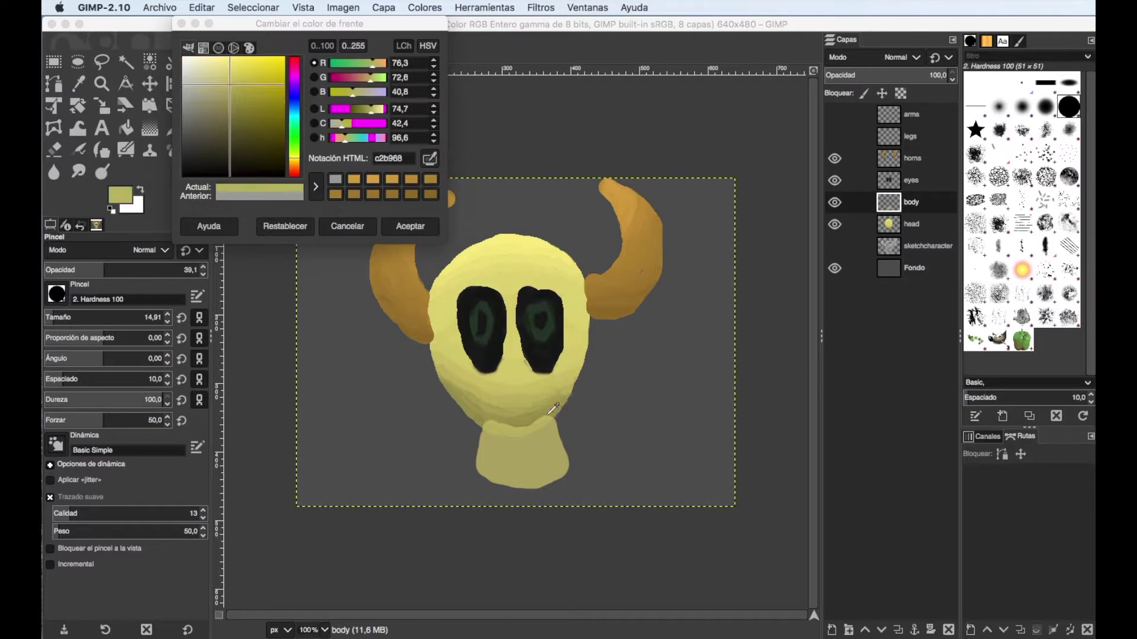
{"action": "left_click", "coordinate": [410, 226]}
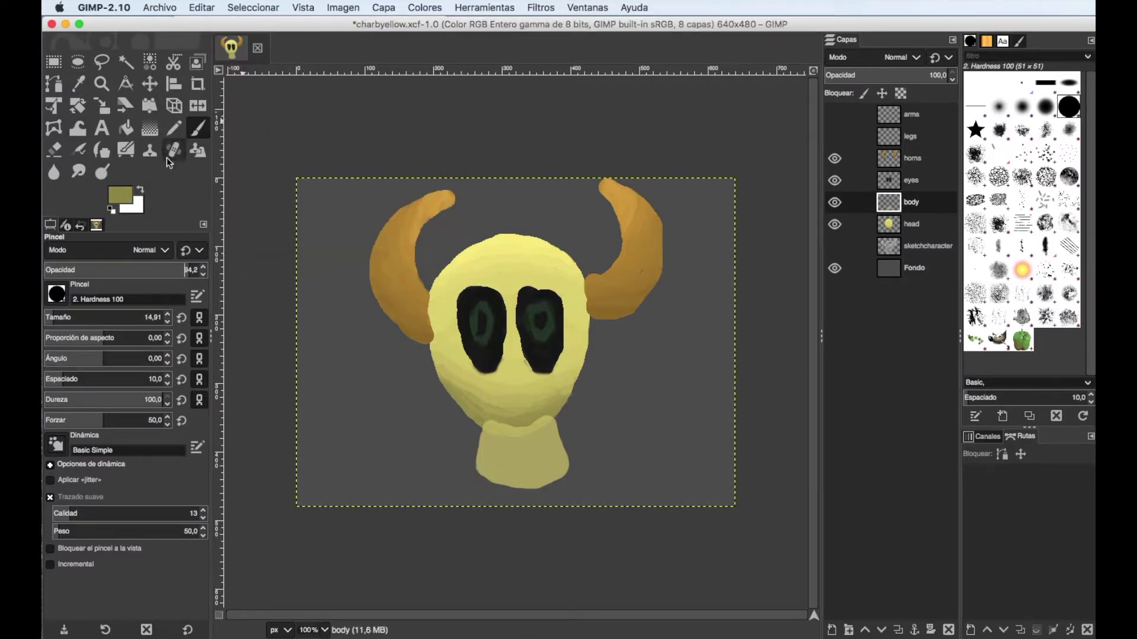
{"action": "mouse_move", "coordinate": [503, 456]}
{"action": "left_mouse_down"}
{"action": "mouse_move", "coordinate": [526, 482]}
{"action": "mouse_move", "coordinate": [472, 477]}
{"action": "mouse_move", "coordinate": [522, 482]}
{"action": "left_mouse_up"}
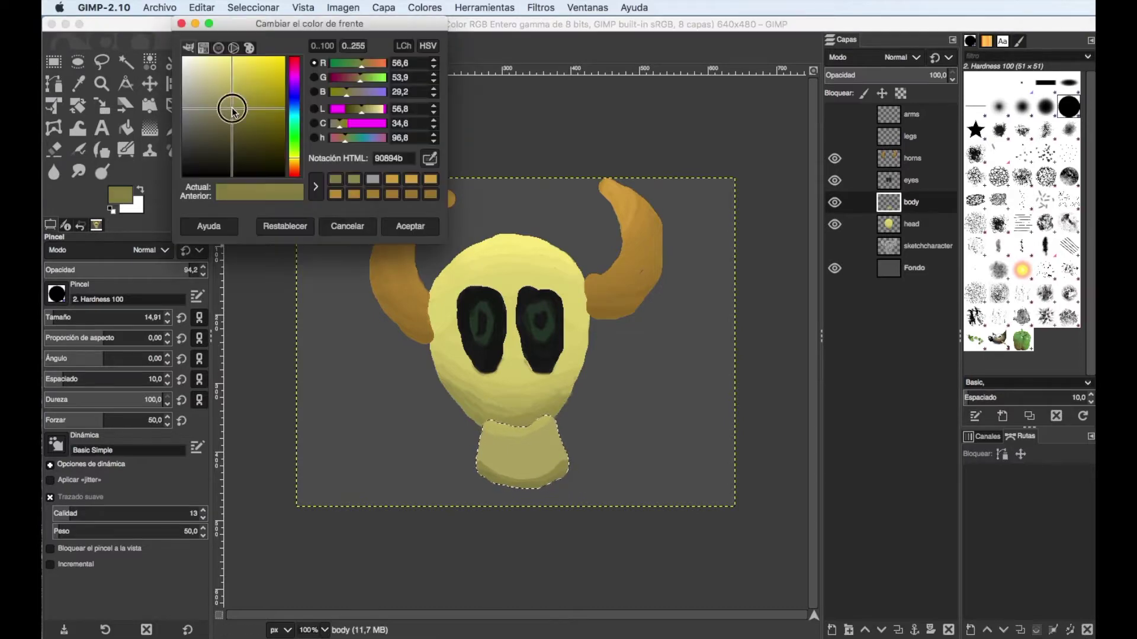
{"action": "left_click", "coordinate": [507, 470]}
{"action": "left_click", "coordinate": [231, 104]}
{"action": "left_click_drag", "start_coordinate": [483, 465], "coordinate": [536, 474]}
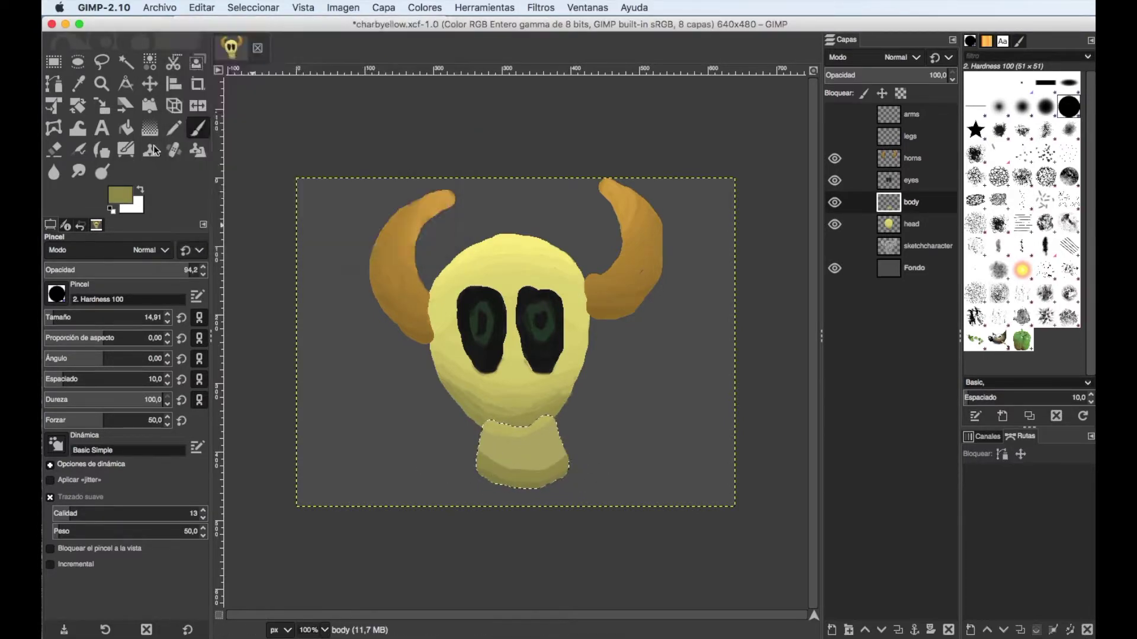
{"action": "left_click", "coordinate": [527, 466]}
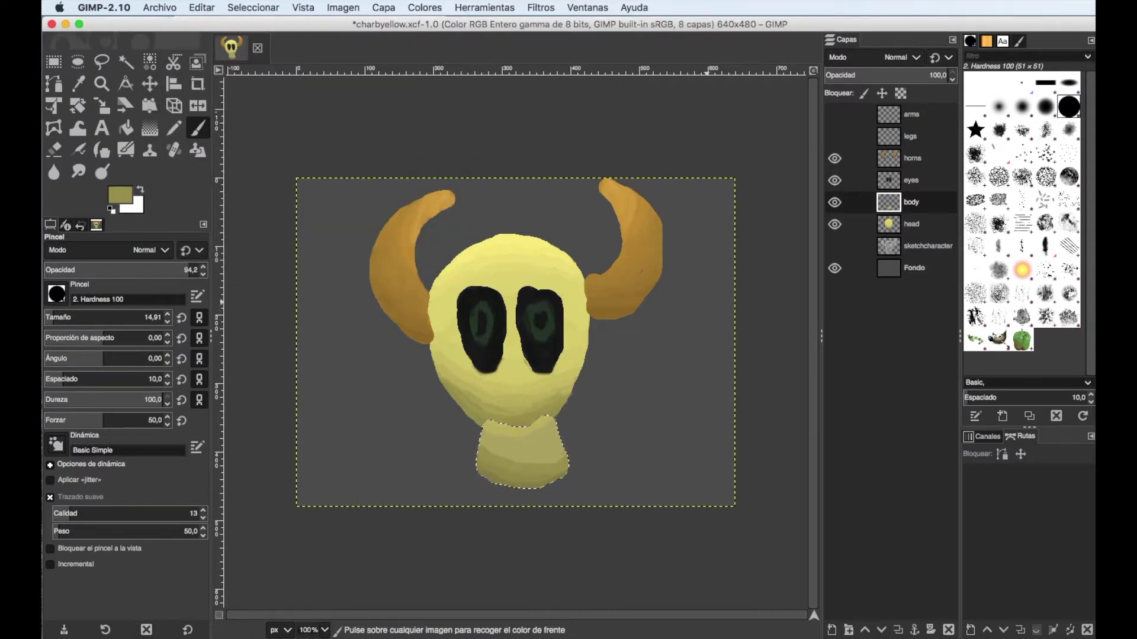
Repaint the neck in a new olive shade, then lighten the foreground colour
{"action": "left_click", "coordinate": [125, 199]}
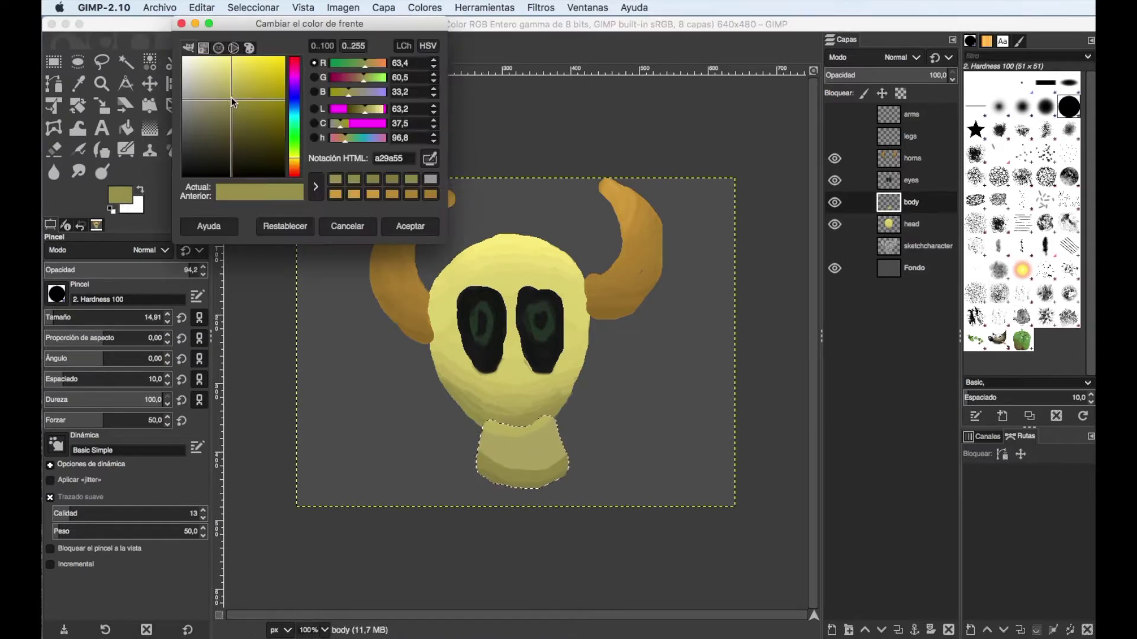
{"action": "left_click", "coordinate": [231, 93]}
{"action": "left_click", "coordinate": [482, 451]}
{"action": "left_click_drag", "start_coordinate": [483, 451], "coordinate": [532, 473]}
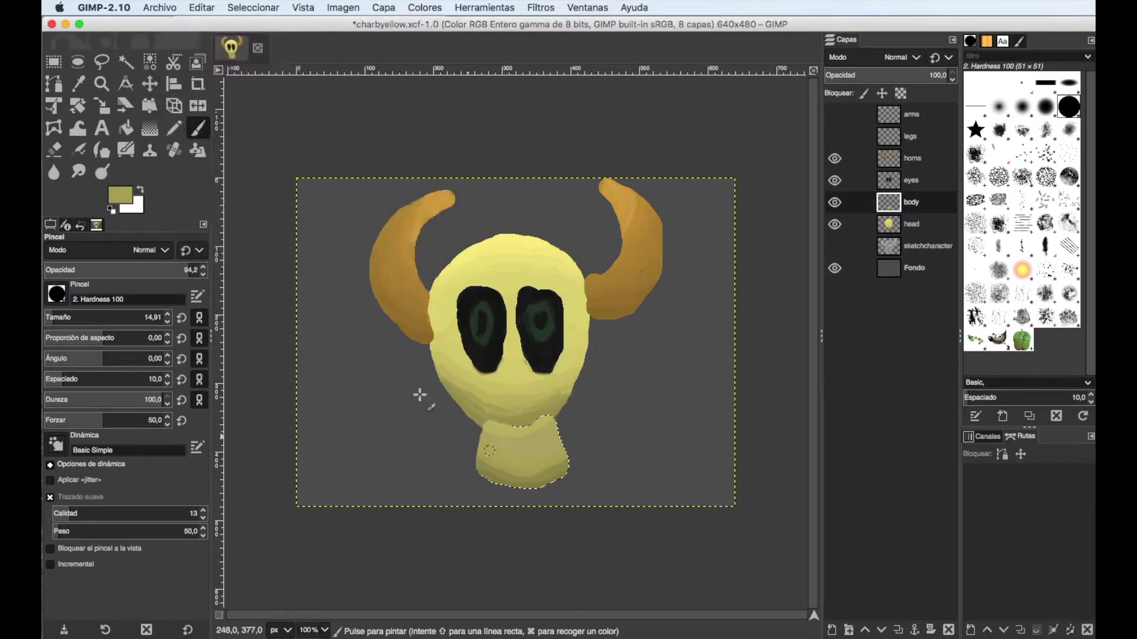
{"action": "left_click", "coordinate": [126, 201]}
{"action": "left_click", "coordinate": [231, 88]}
{"action": "left_click", "coordinate": [495, 444]}
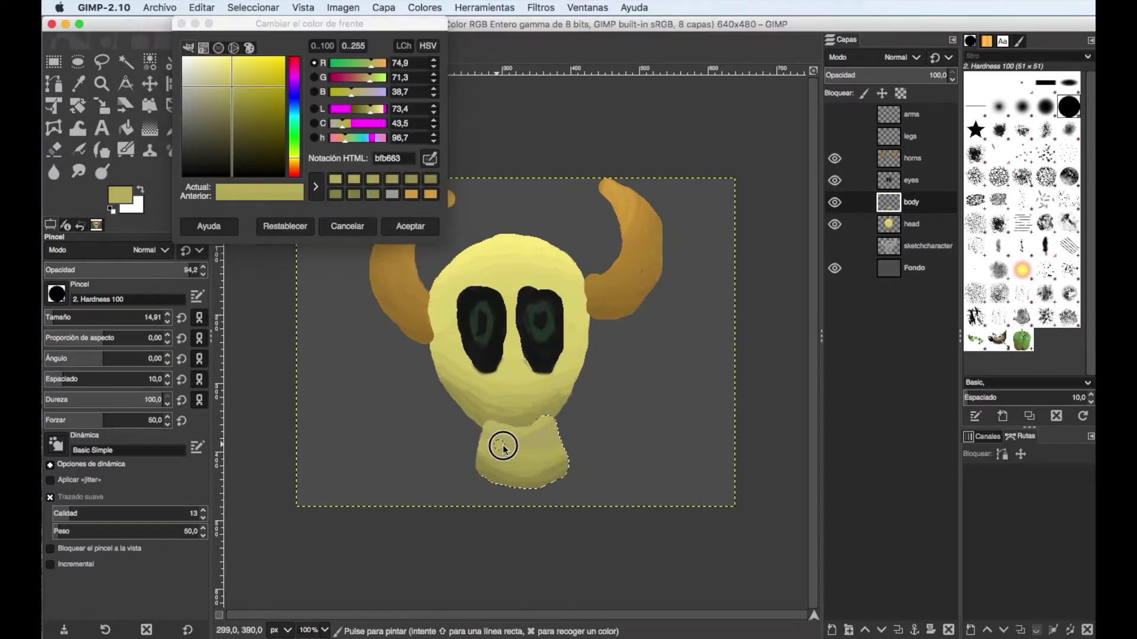
Dab lighter olive along the neck and over its top
{"action": "left_click", "coordinate": [119, 190]}
{"action": "left_click", "coordinate": [232, 84]}
{"action": "left_click", "coordinate": [495, 444]}
{"action": "left_click", "coordinate": [231, 78]}
{"action": "left_click", "coordinate": [525, 424]}
{"action": "left_click", "coordinate": [119, 190]}
{"action": "left_click", "coordinate": [547, 421]}
Reduce the brush size and sample the darker olive from the neck
{"action": "key", "text": "bracketleft"}
{"action": "key", "text": "bracketleft"}
{"action": "key", "text": "bracketleft"}
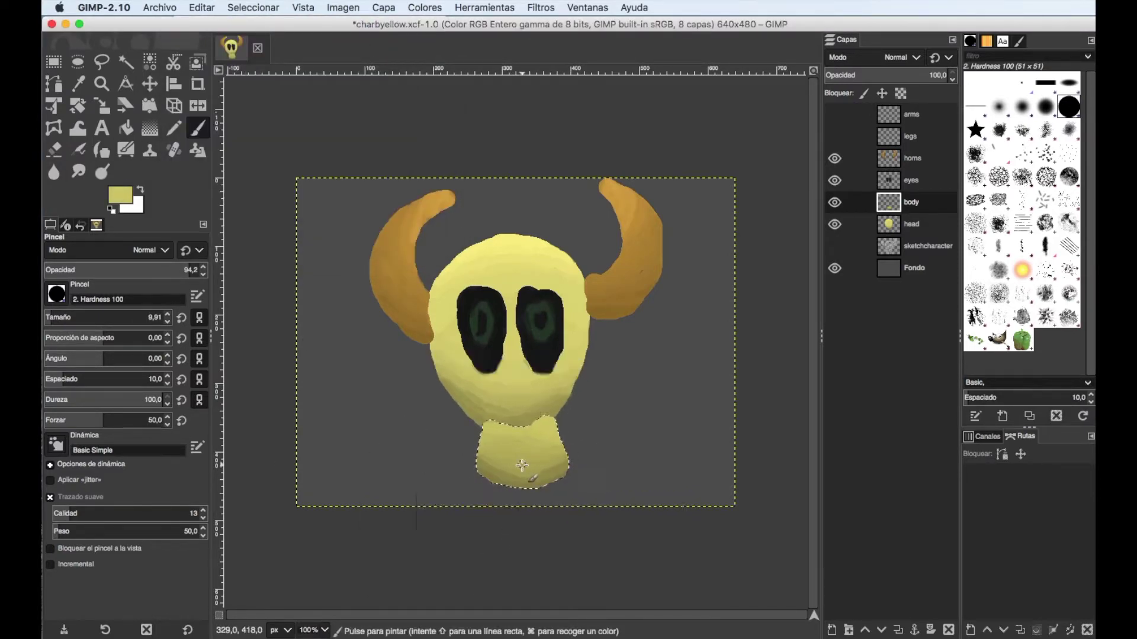
{"action": "scroll", "coordinate": [500, 473], "scroll_direction": "up", "scroll_amount": 3}
{"action": "left_click", "coordinate": [119, 190]}
{"action": "left_click", "coordinate": [431, 159]}
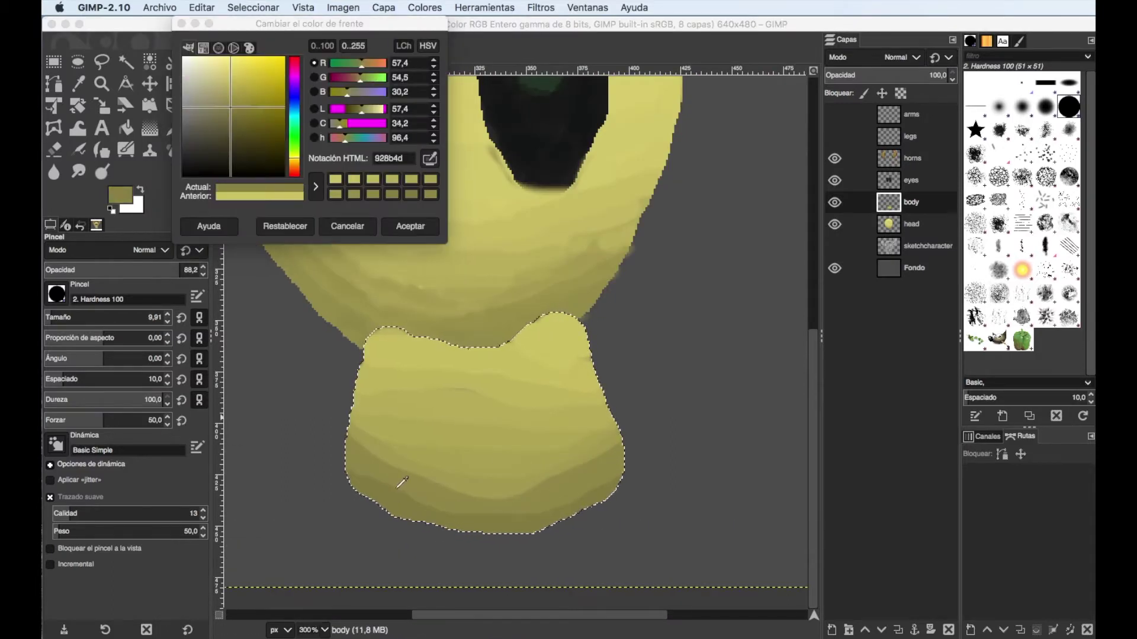
{"action": "left_click", "coordinate": [390, 471]}
{"action": "key", "text": "Return"}
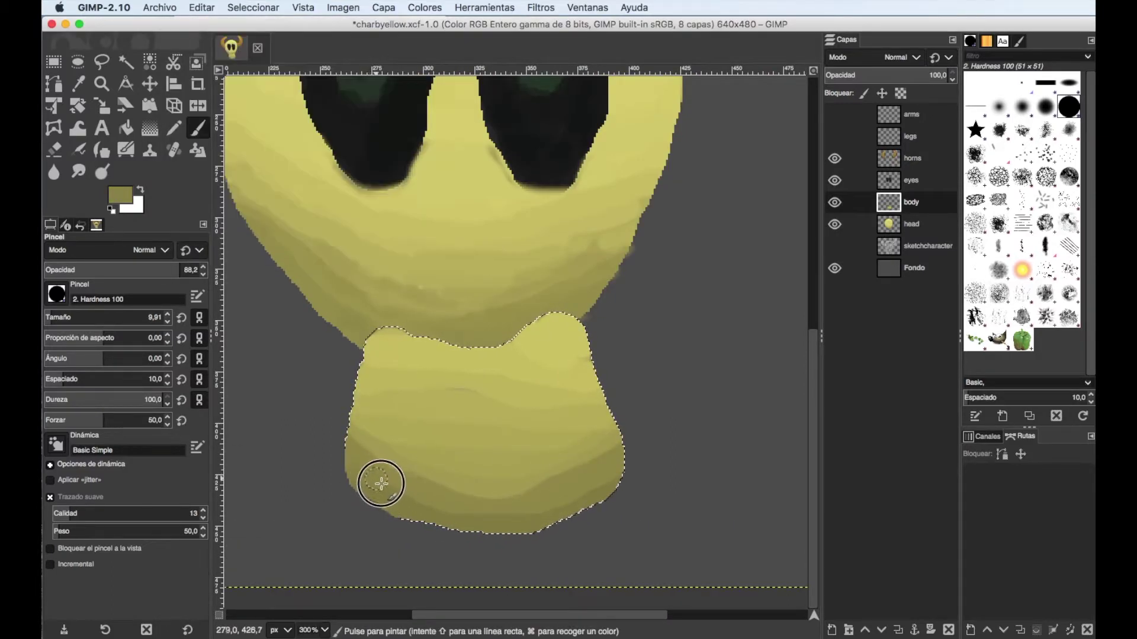
Sample a slightly lighter olive and smudge the neck's shading into its edges
{"action": "scroll", "coordinate": [168, 328], "scroll_direction": "down", "scroll_amount": 4}
{"action": "left_click", "coordinate": [119, 194]}
{"action": "left_click", "coordinate": [430, 159]}
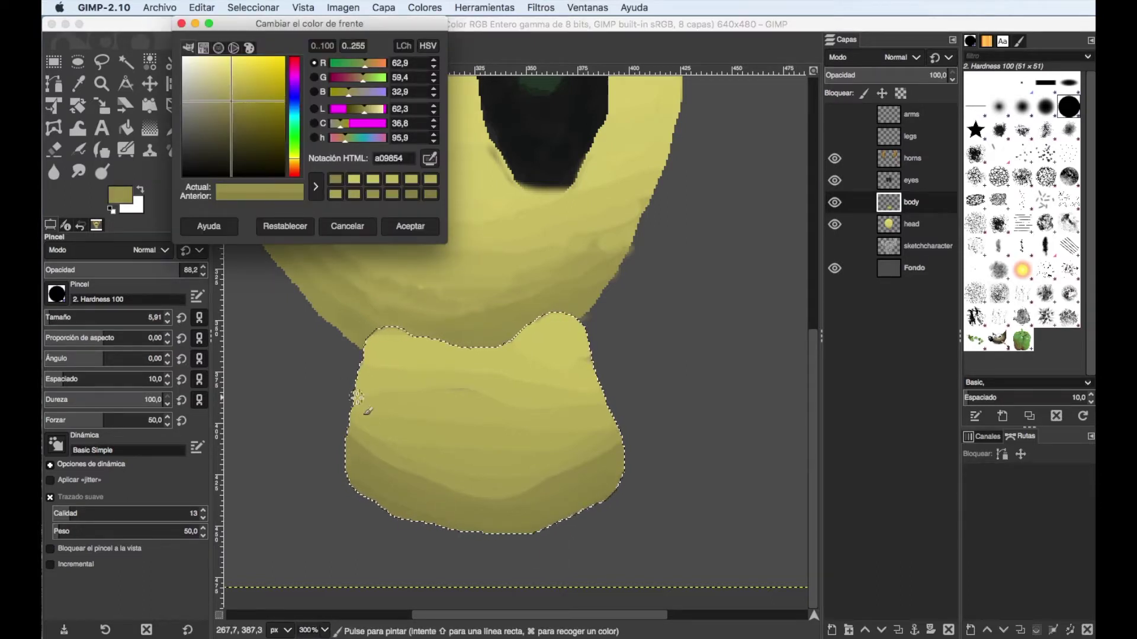
{"action": "left_click", "coordinate": [377, 459]}
{"action": "left_click", "coordinate": [455, 491]}
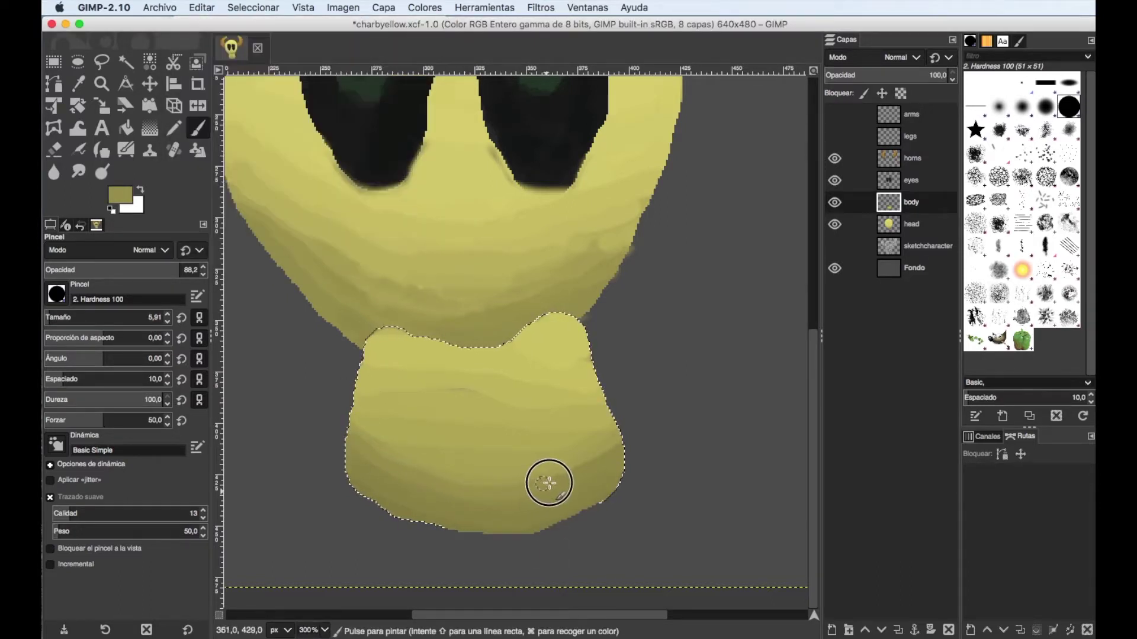
{"action": "key", "text": "s"}
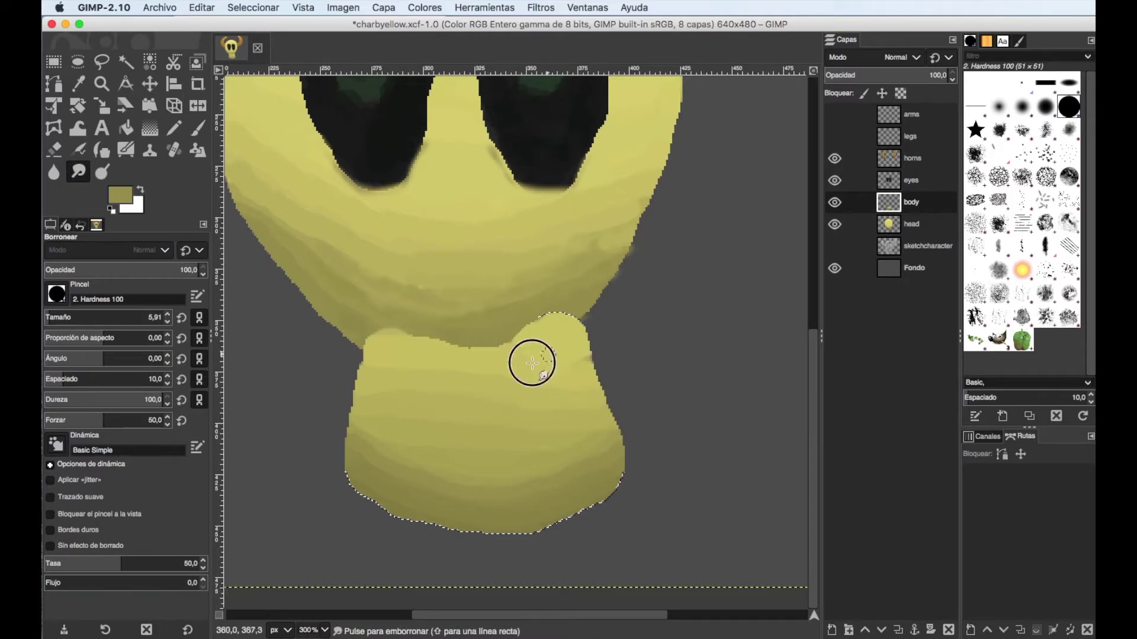
{"action": "left_click_drag", "start_coordinate": [375, 360], "coordinate": [550, 388]}
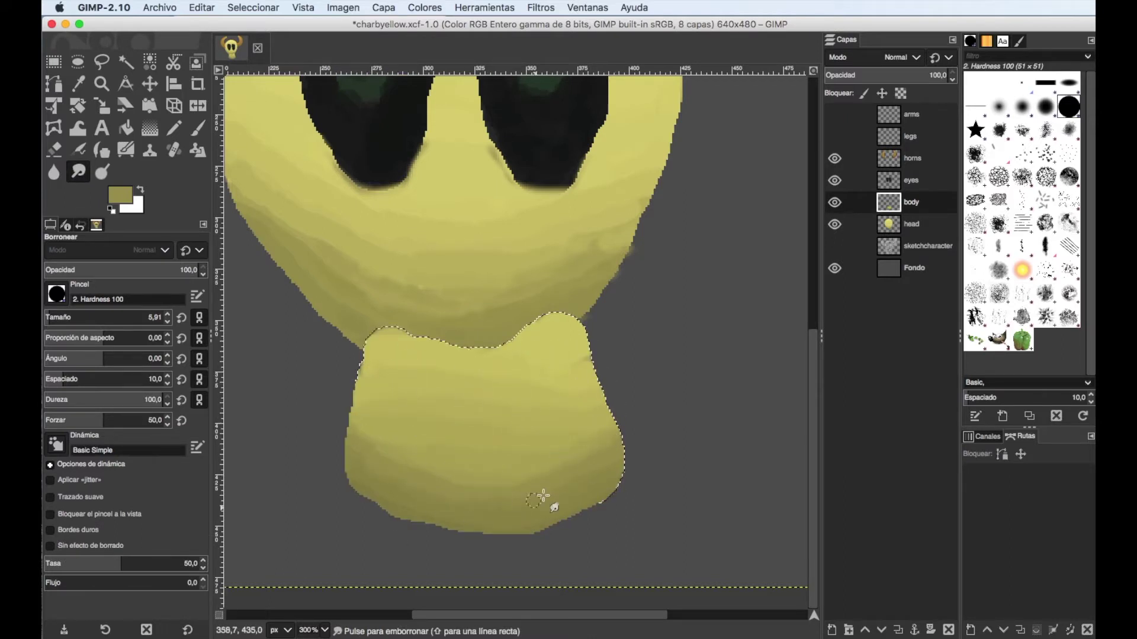
{"action": "key", "text": "minus"}
{"action": "key", "text": "minus"}
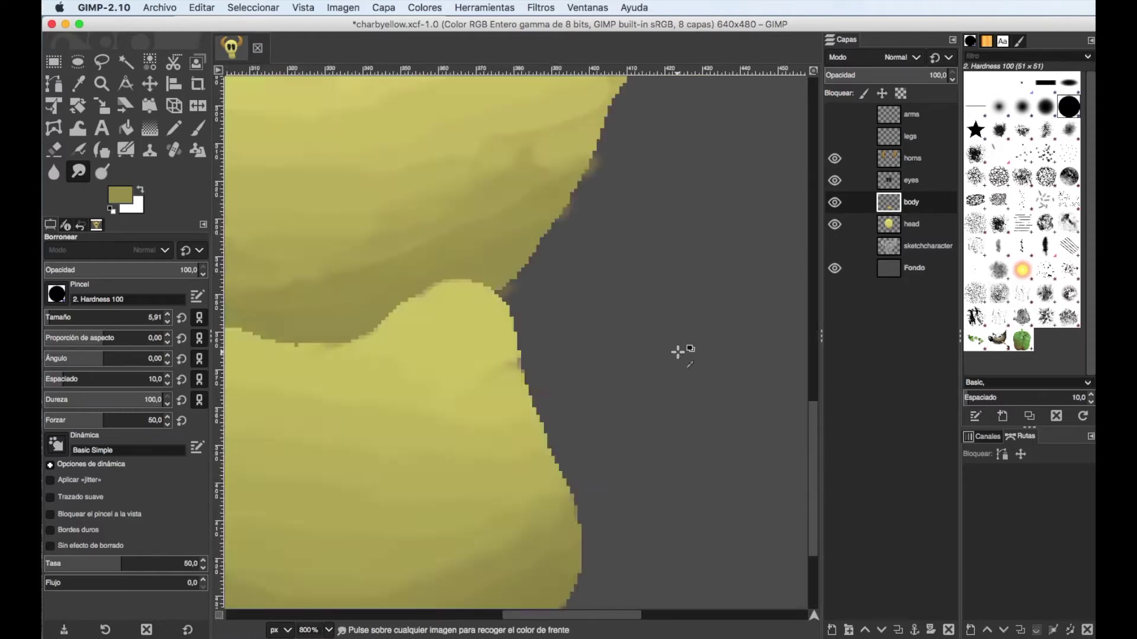
Move the neck layer below the head and paint two small legs on the legs layer
{"action": "left_click", "coordinate": [882, 630]}
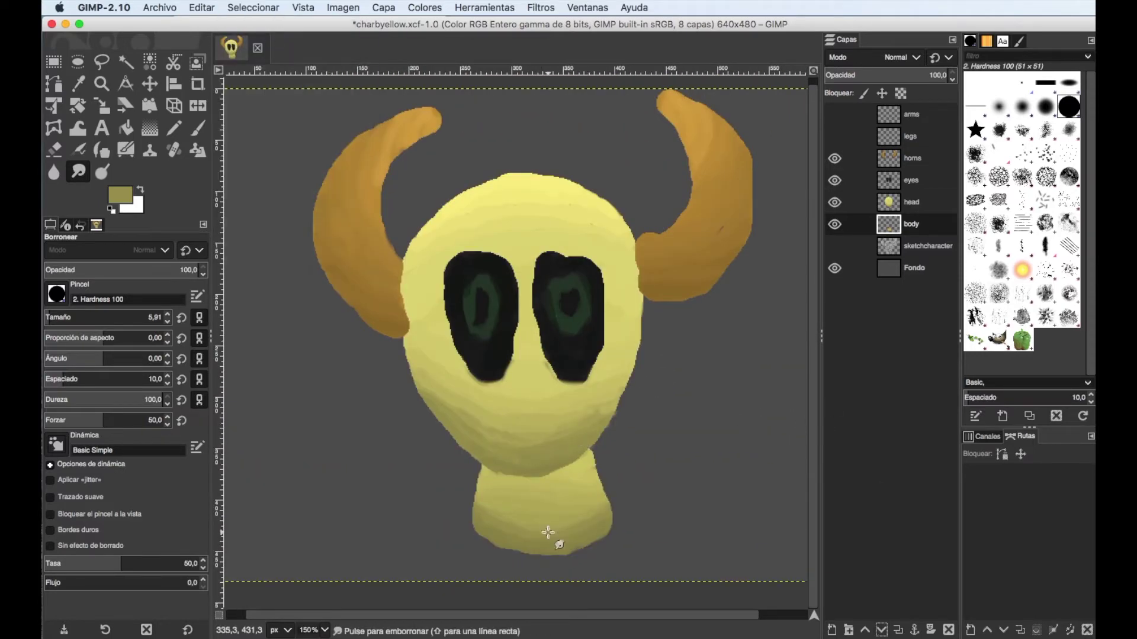
{"action": "left_click", "coordinate": [834, 136]}
{"action": "left_click", "coordinate": [911, 137]}
{"action": "mouse_move", "coordinate": [515, 552]}
{"action": "left_mouse_down"}
{"action": "mouse_move", "coordinate": [516, 575]}
{"action": "mouse_move", "coordinate": [567, 571]}
{"action": "left_mouse_up"}
{"action": "left_click", "coordinate": [198, 128]}
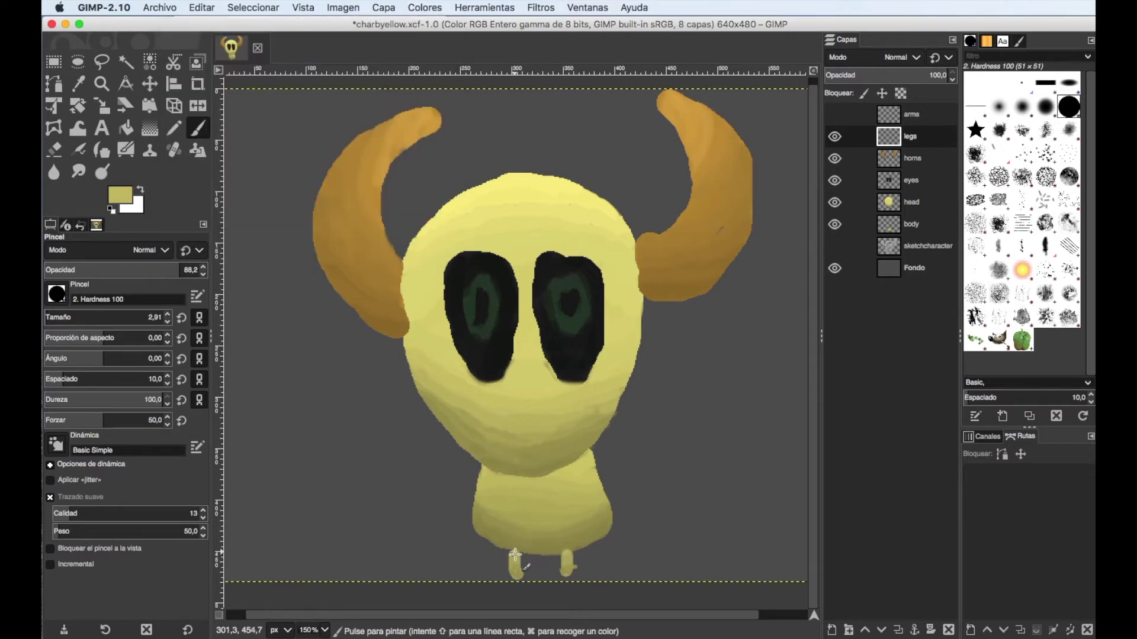
Soften the legs and arms with the eraser and Smudge tool
{"action": "key", "text": "shift+e"}
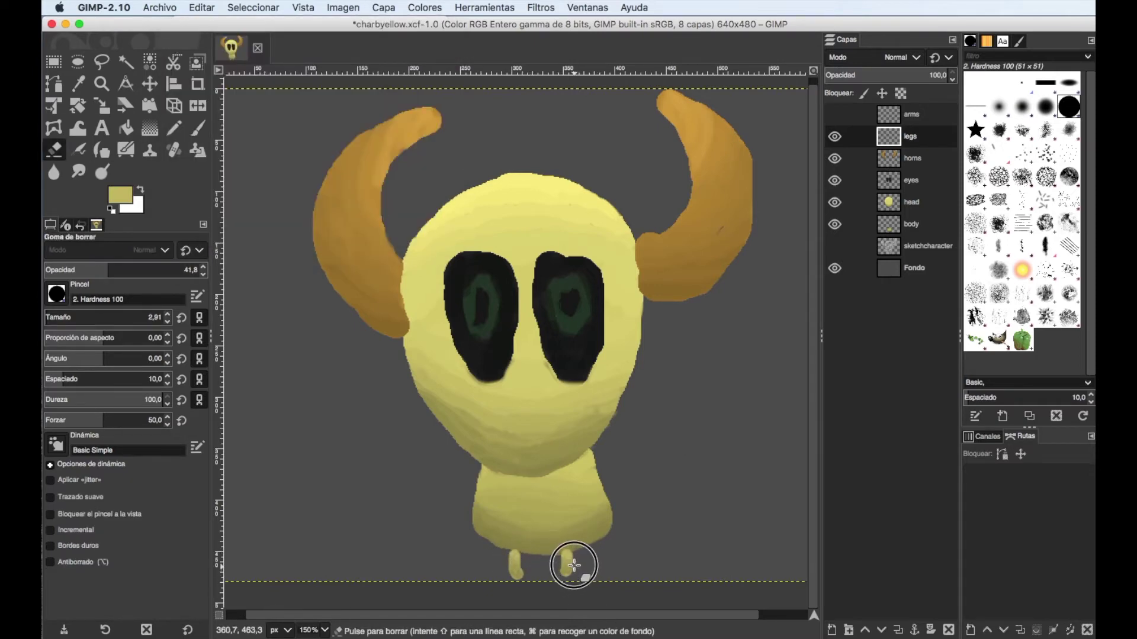
{"action": "left_click", "coordinate": [78, 171]}
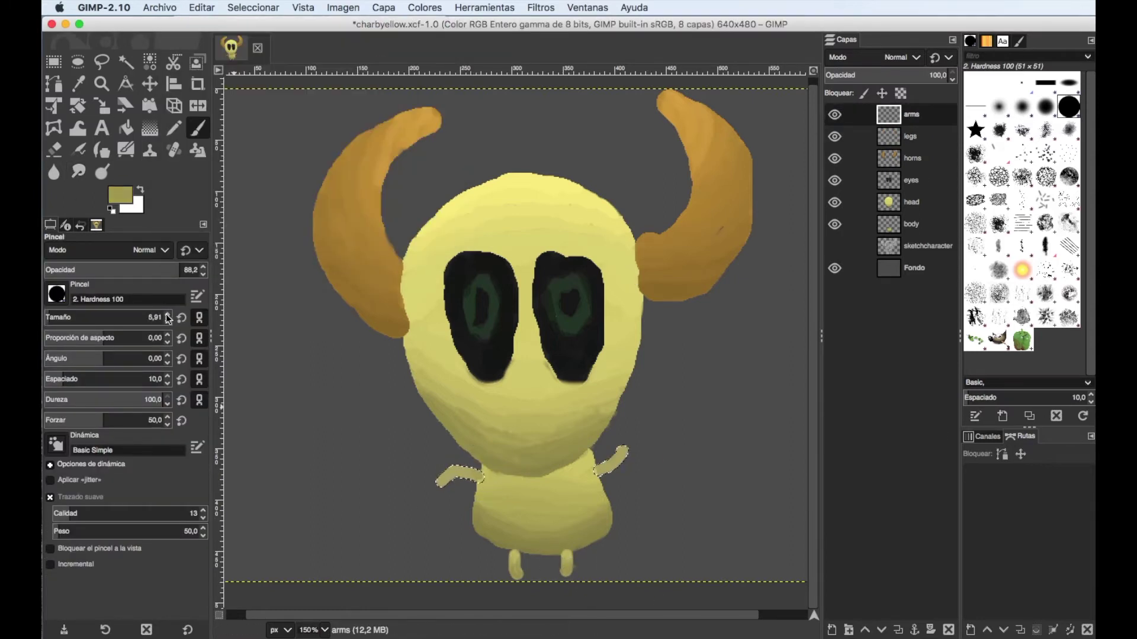
{"action": "left_click", "coordinate": [462, 473]}
{"action": "key", "text": "s"}
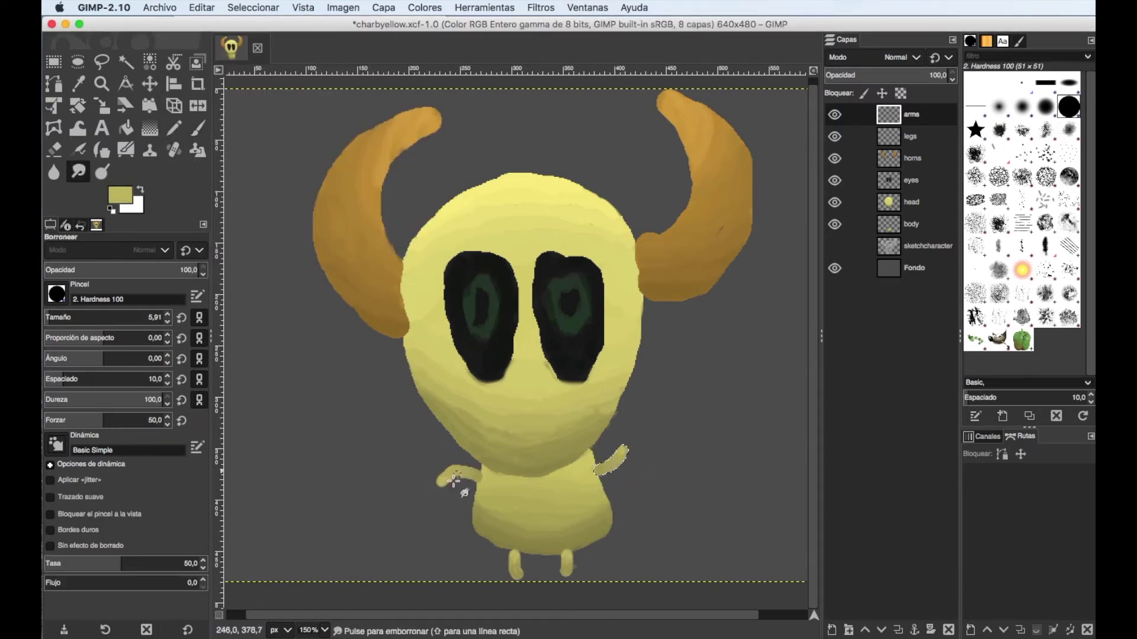
{"action": "left_click", "coordinate": [253, 7]}
Clear the selection, move the legs layer behind the body, and add a layer named 'shadows'
{"action": "left_click", "coordinate": [248, 38]}
{"action": "left_click", "coordinate": [910, 136]}
{"action": "left_click", "coordinate": [881, 630]}
{"action": "left_click", "coordinate": [881, 630]}
{"action": "left_click", "coordinate": [881, 629]}
{"action": "left_click", "coordinate": [881, 630]}
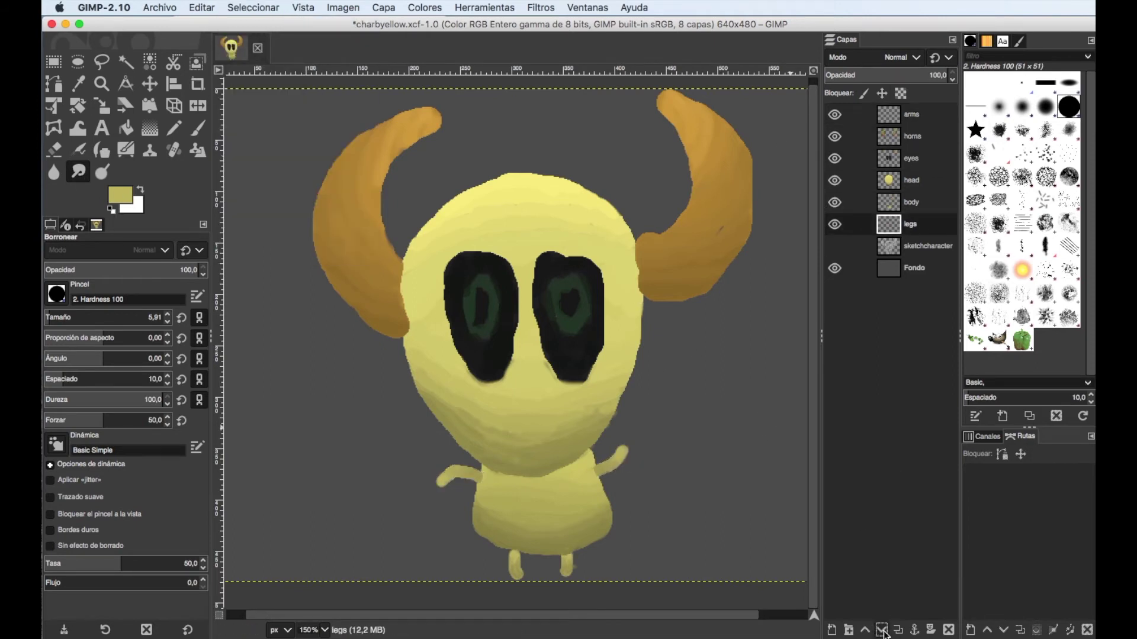
{"action": "left_click", "coordinate": [831, 630]}
{"action": "type", "text": "shadows"}
{"action": "key", "text": "Return"}
Ready the airbrush with light grey and raise the shadows layer above the head
{"action": "key", "text": "a"}
{"action": "left_click", "coordinate": [120, 194]}
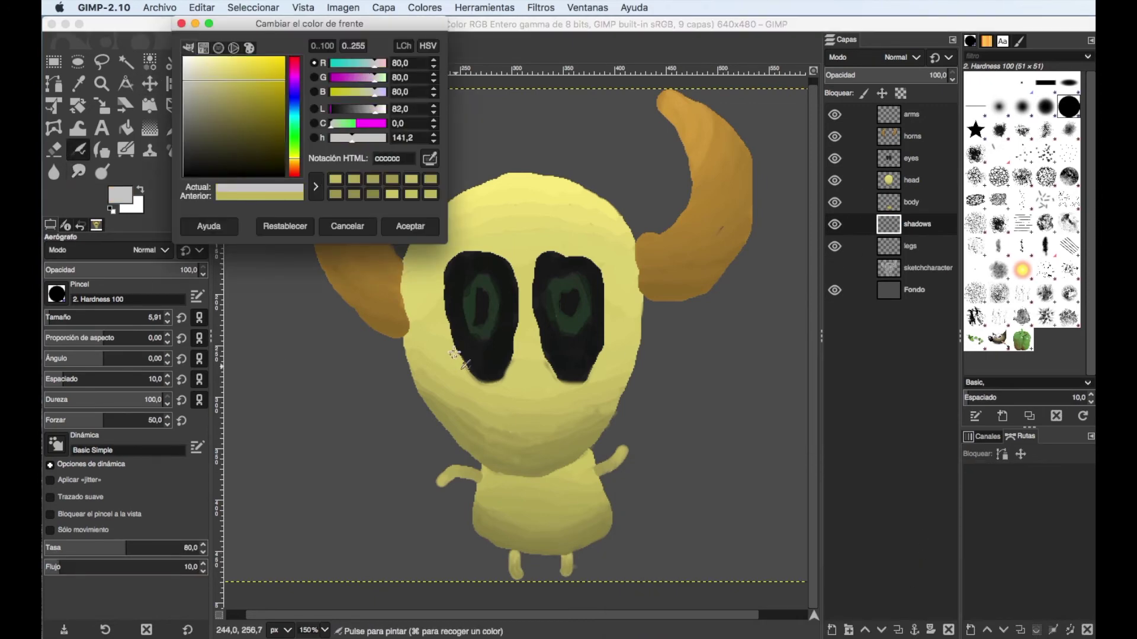
{"action": "left_click", "coordinate": [410, 226]}
{"action": "left_click", "coordinate": [835, 180]}
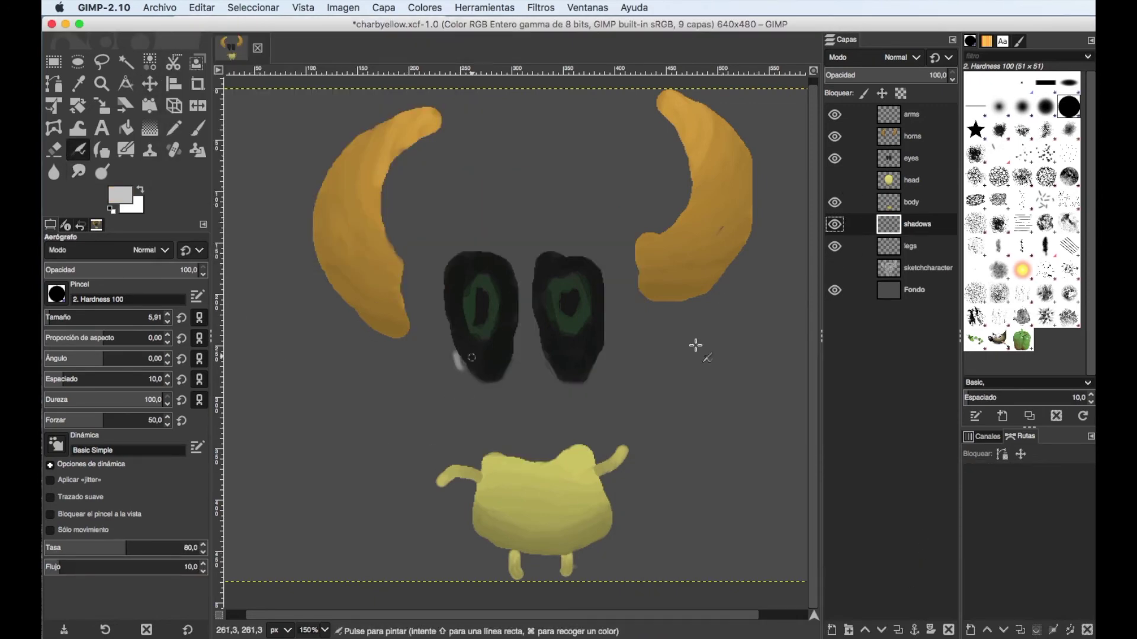
{"action": "left_click", "coordinate": [865, 630]}
{"action": "left_click", "coordinate": [865, 629]}
{"action": "left_click", "coordinate": [835, 202]}
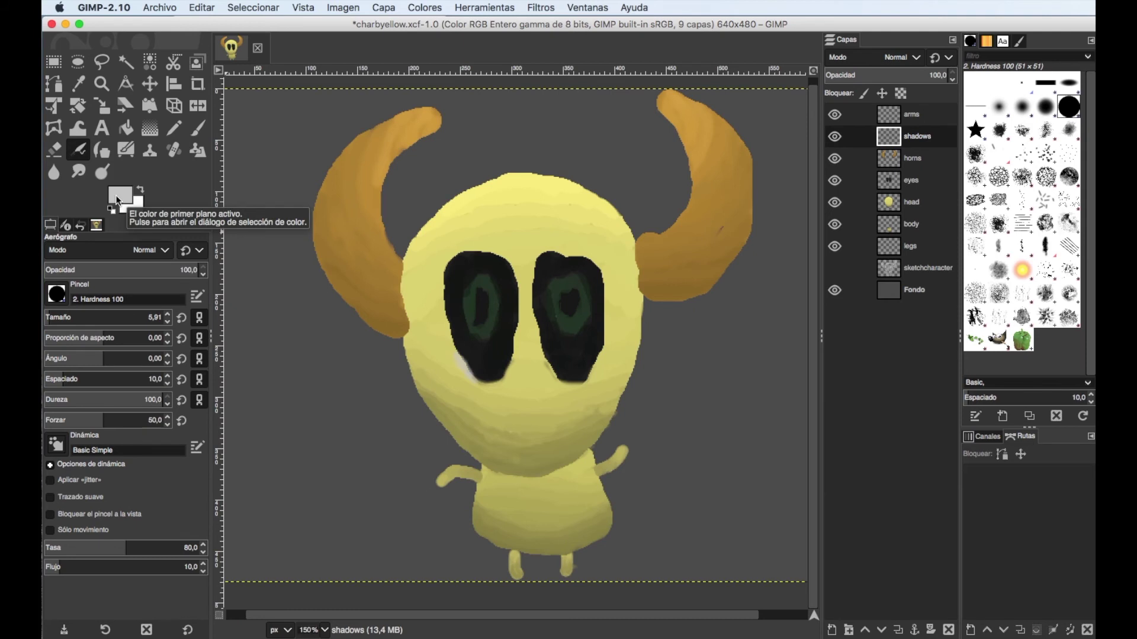
Airbrush darker grey shadows under both eyes, then undo them, keeping the empty shadows layer
{"action": "left_click", "coordinate": [116, 194]}
{"action": "left_click", "coordinate": [254, 170]}
{"action": "left_click", "coordinate": [406, 223]}
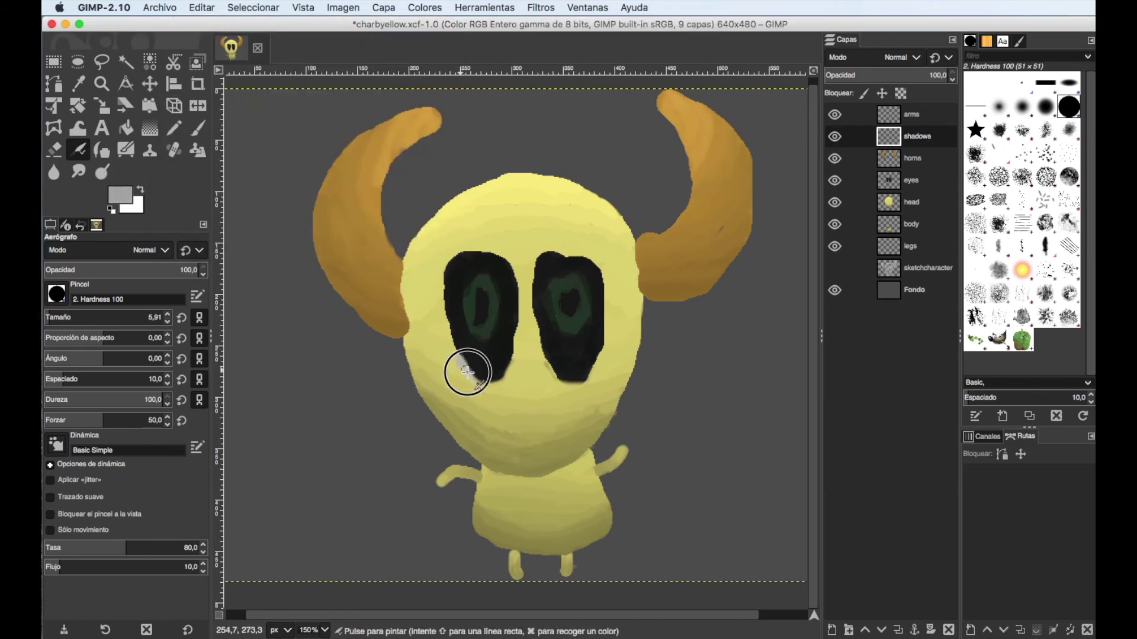
{"action": "left_click_drag", "start_coordinate": [504, 373], "coordinate": [513, 386]}
{"action": "left_click_drag", "start_coordinate": [597, 366], "coordinate": [553, 363]}
{"action": "key", "text": "ctrl+z"}
{"action": "key", "text": "ctrl+z"}
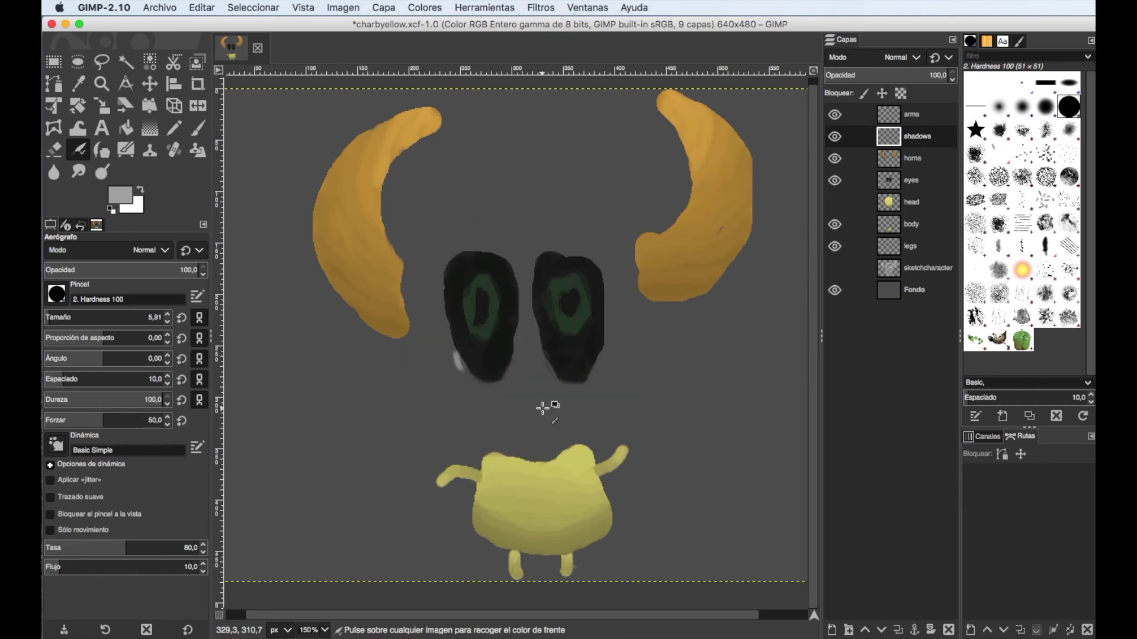
{"action": "key", "text": "ctrl+z"}
{"action": "left_click", "coordinate": [831, 629], "text": "shift"}
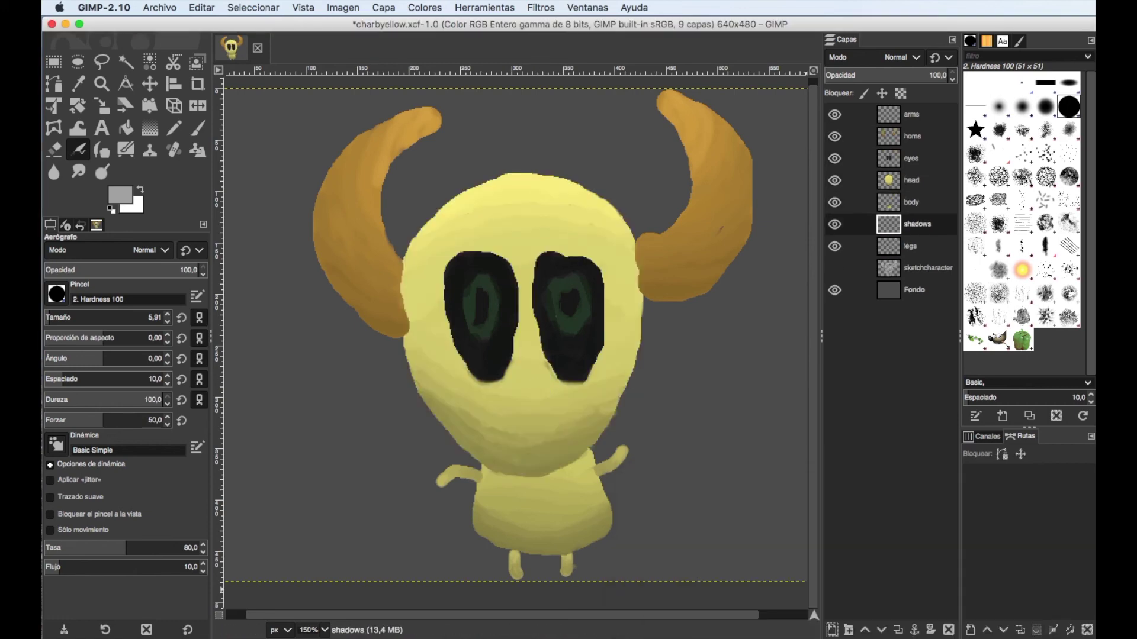